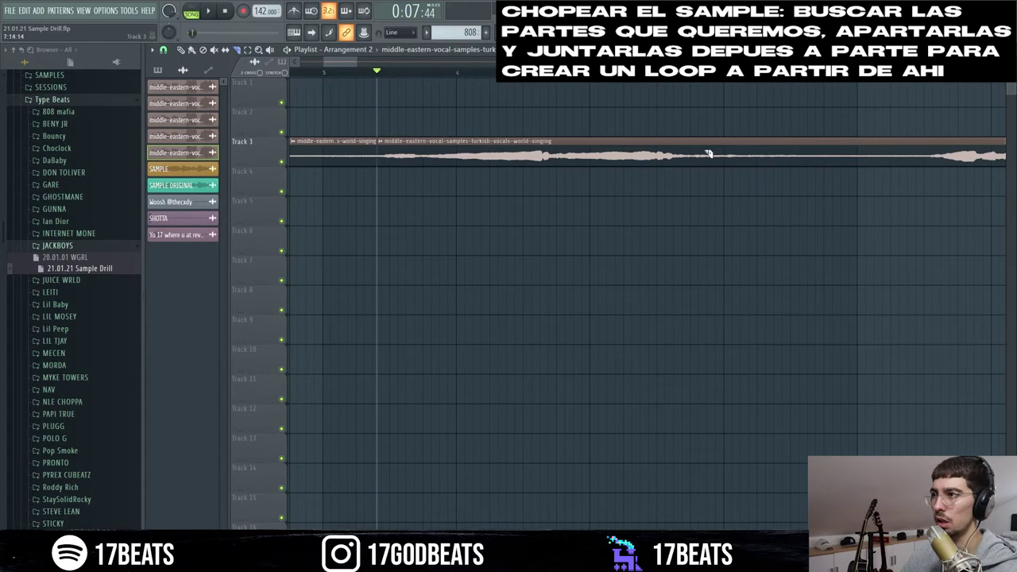
Audition the vocal sample on Track 3 and slice it where the next sung phrase begins, just after bar 9
left_click(628, 71)
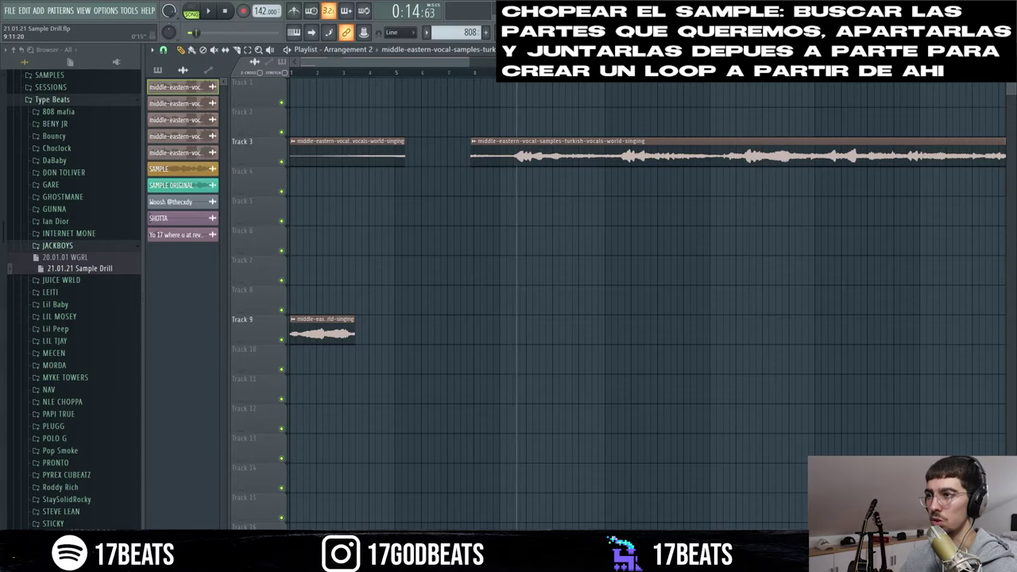
key("space")
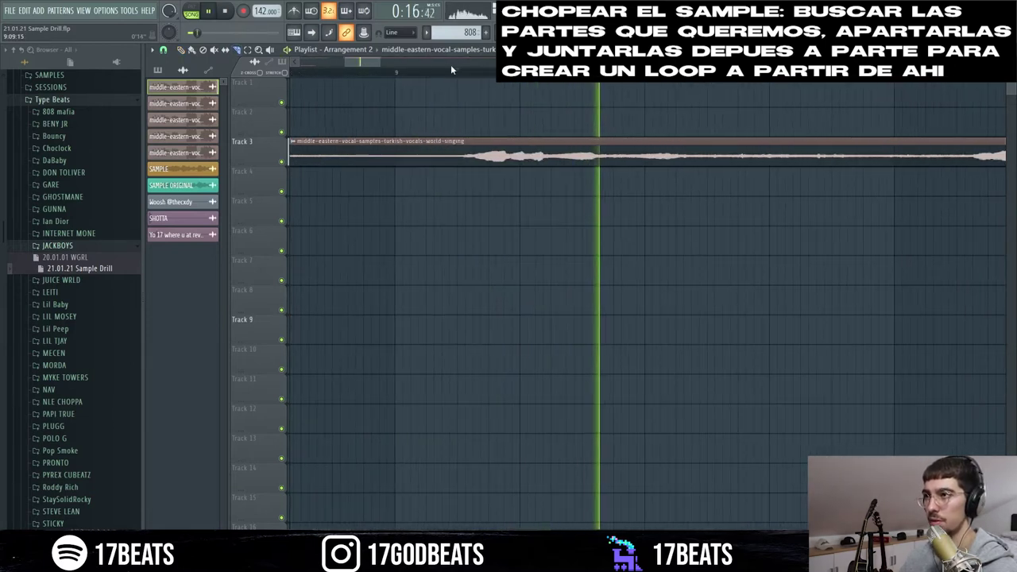
left_click(469, 73)
left_click(470, 155)
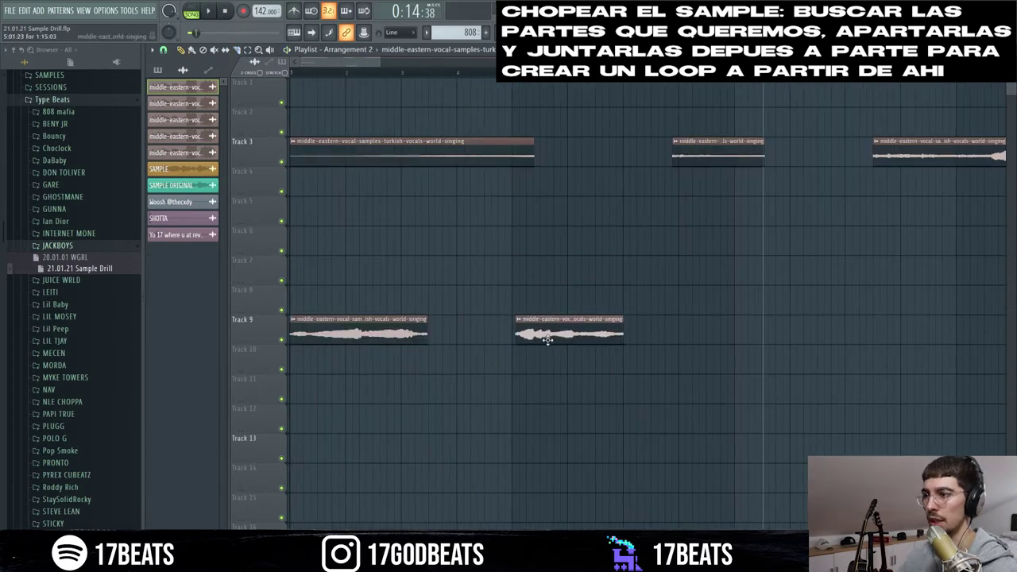
Align the second vocal chop on Track 9 with bar 5 and make both chops on that track unique
left_click_drag(547, 340, 544, 341)
left_click(293, 318)
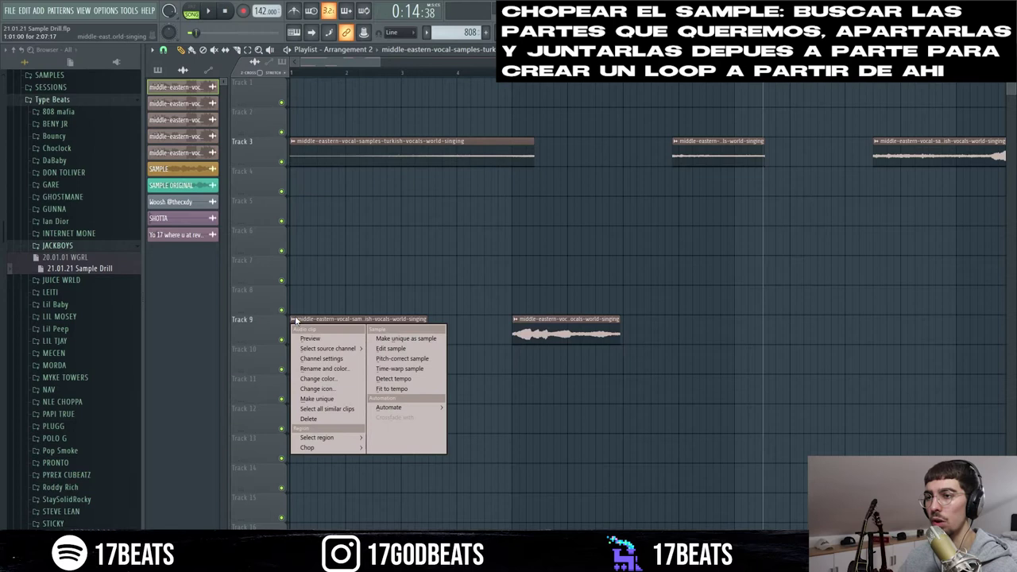
left_click(310, 399)
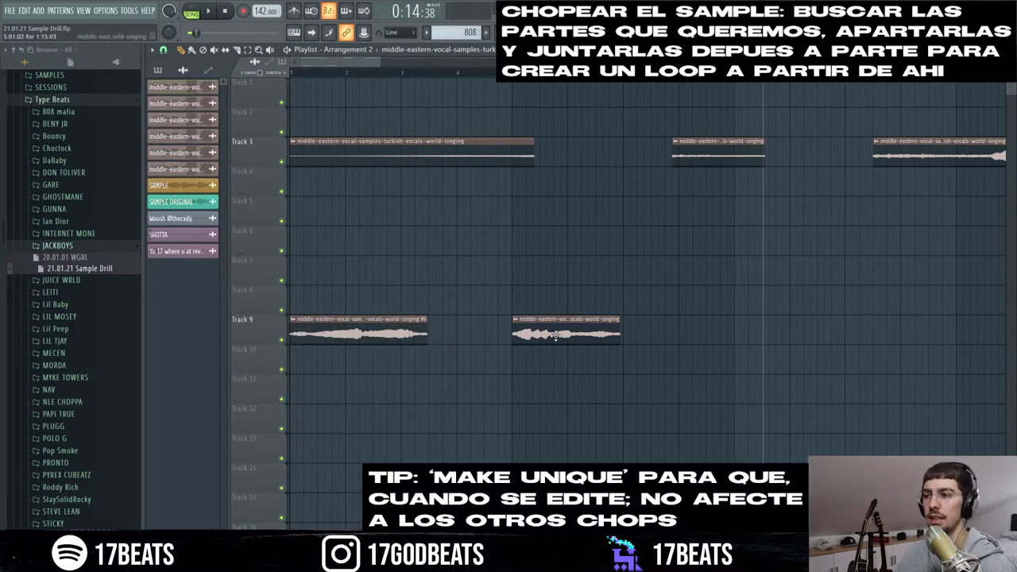
left_click(515, 322)
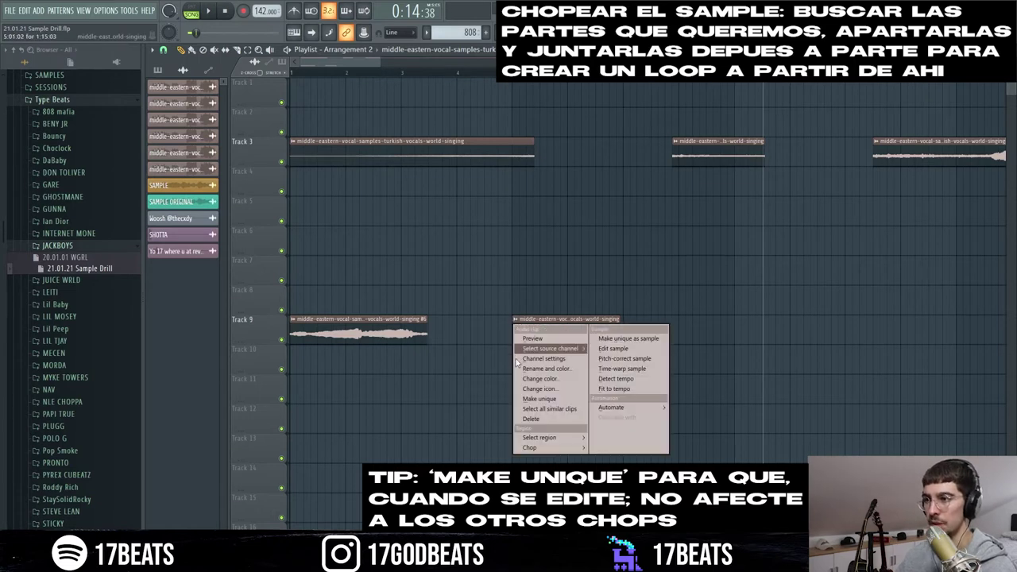
left_click(520, 411)
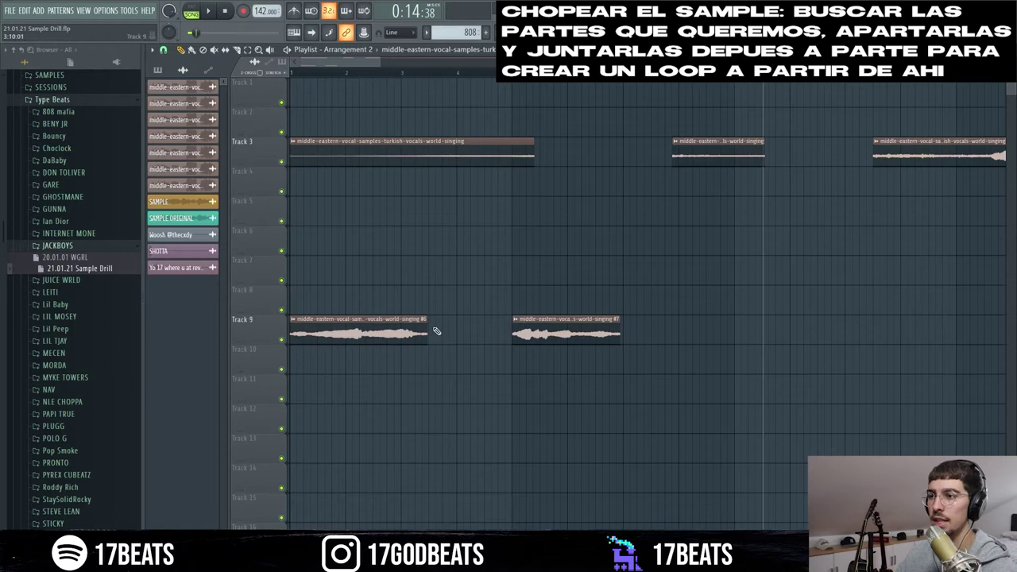
Extend the first chop on Track 9 until it meets the second chop at bar 5, and play the result
left_click_drag(425, 322, 506, 344)
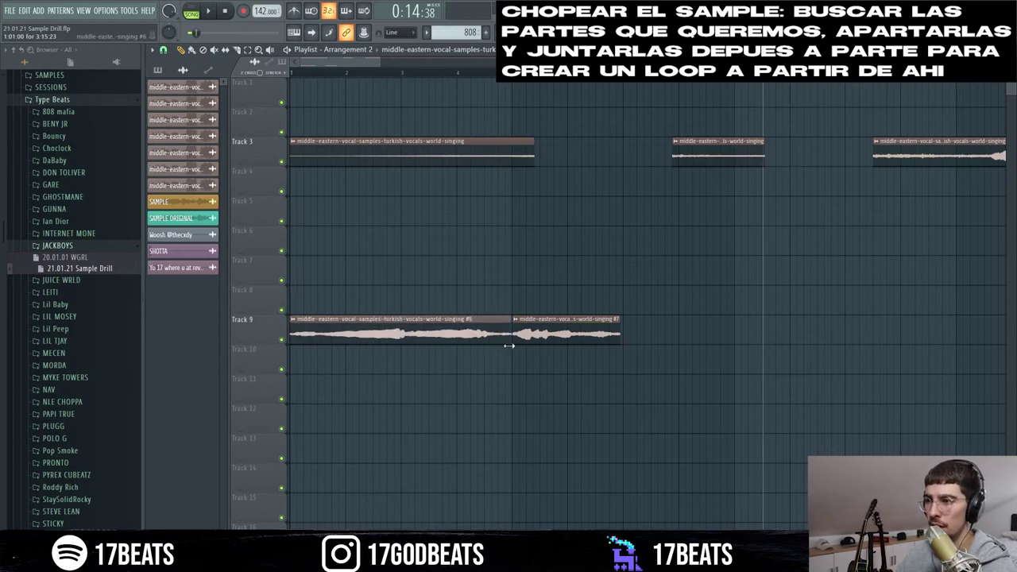
key("space")
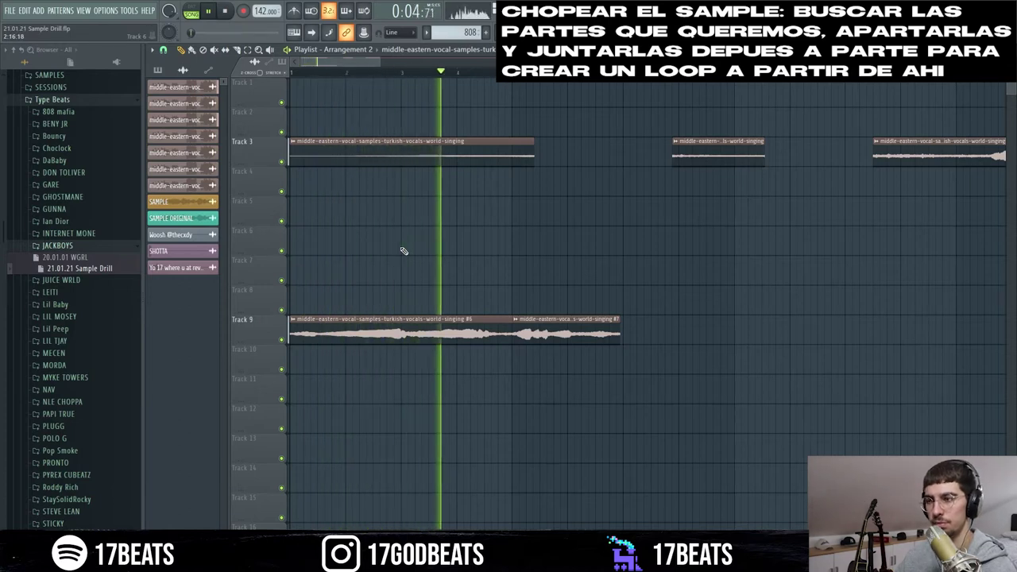
key("space")
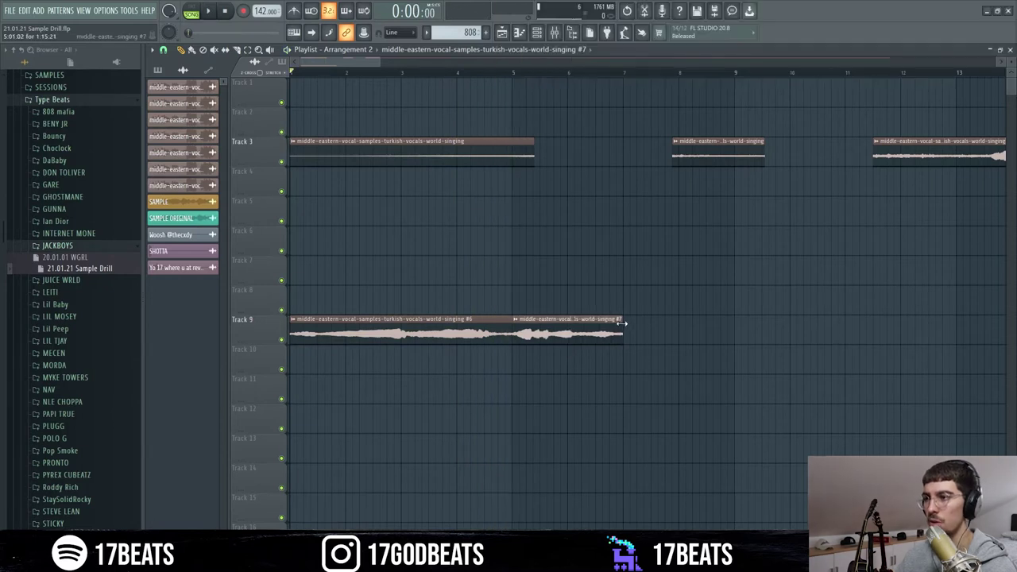
Duplicate the second chop directly after itself at bar 7 on Track 9 and start playing the loop
left_click(574, 334)
key("ctrl+b")
key("space")
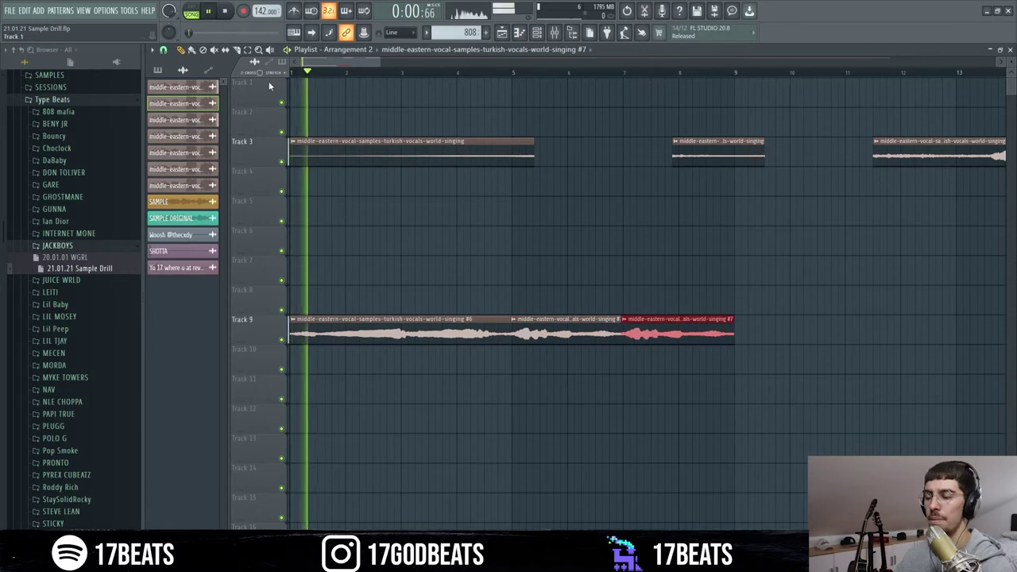
Mute Track 3 and check the timing of the chopped loop on Track 9 against the metronome
left_click(282, 162)
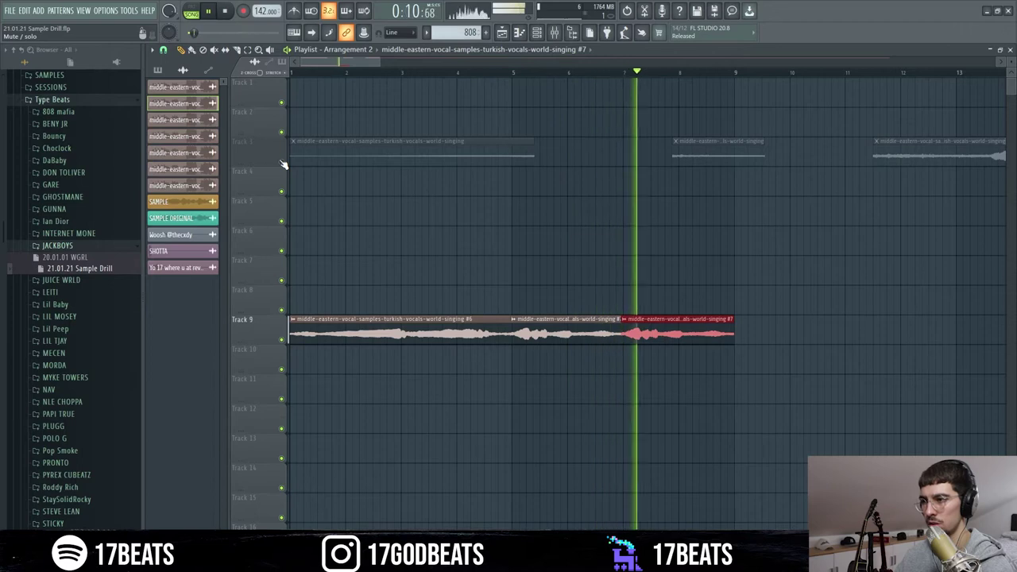
key("space")
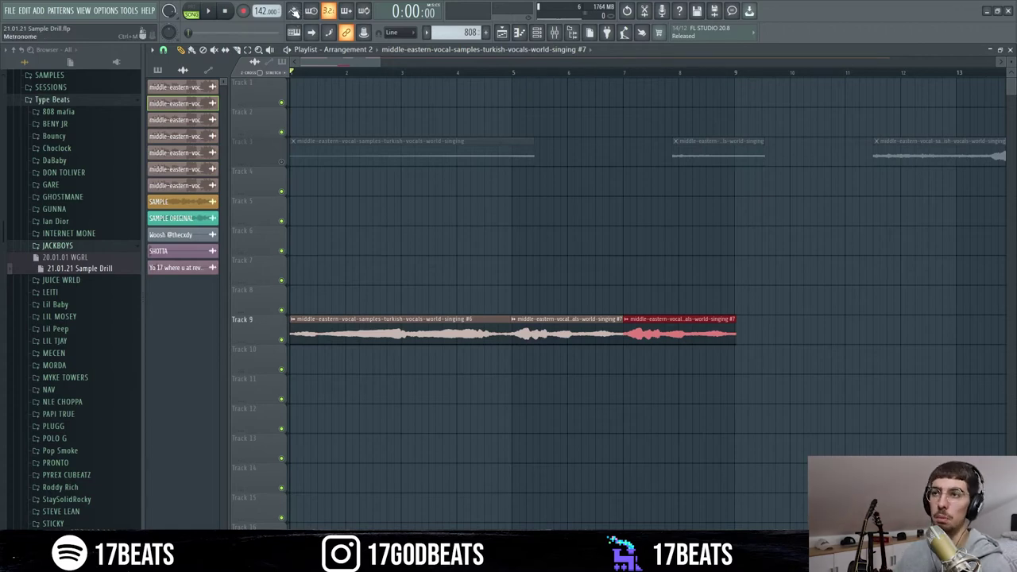
key("space")
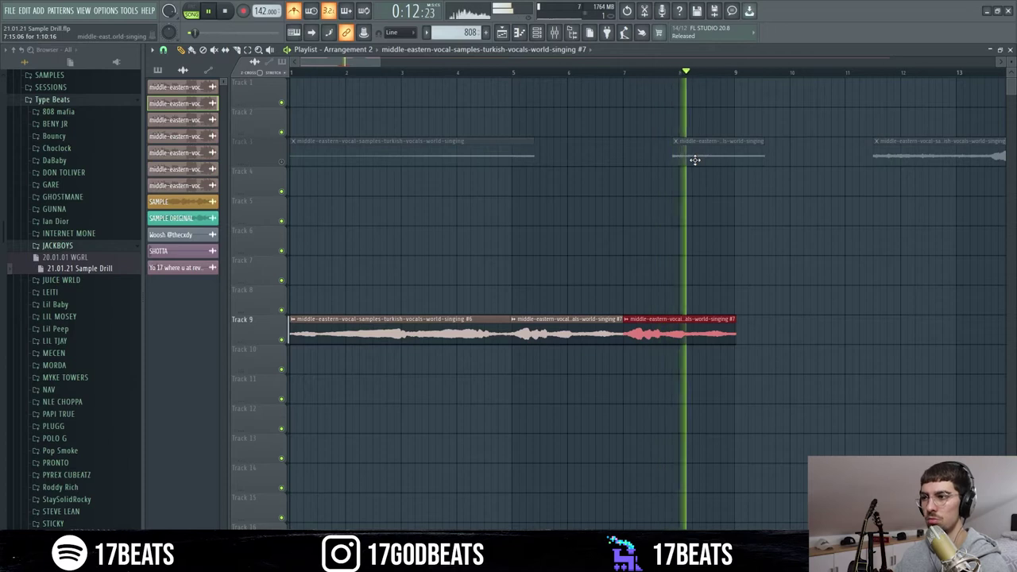
key("space")
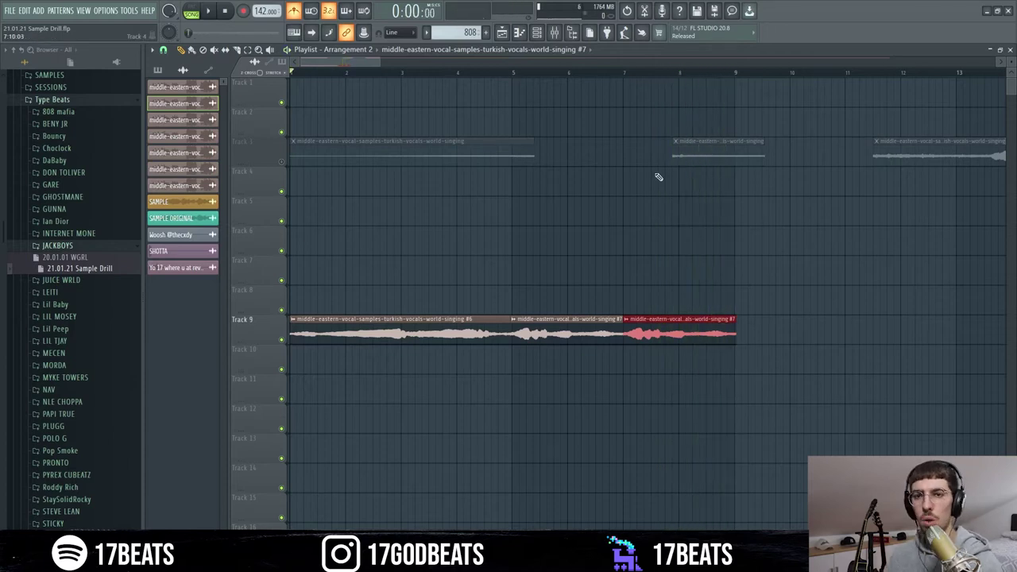
Consolidate Track 9 from the track start into a single audio clip and play the loop briefly
right_click(250, 329)
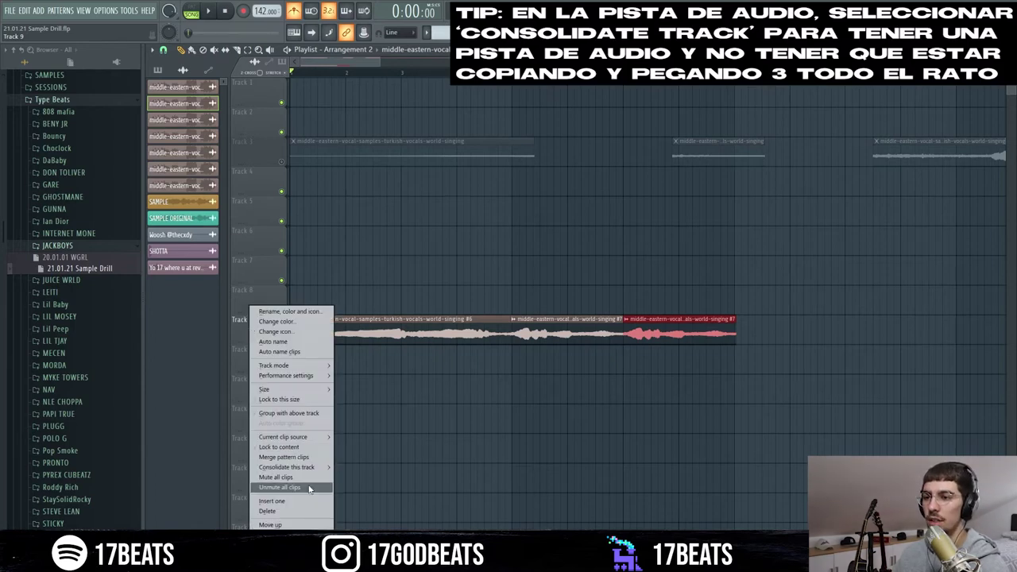
mouse_move(306, 471)
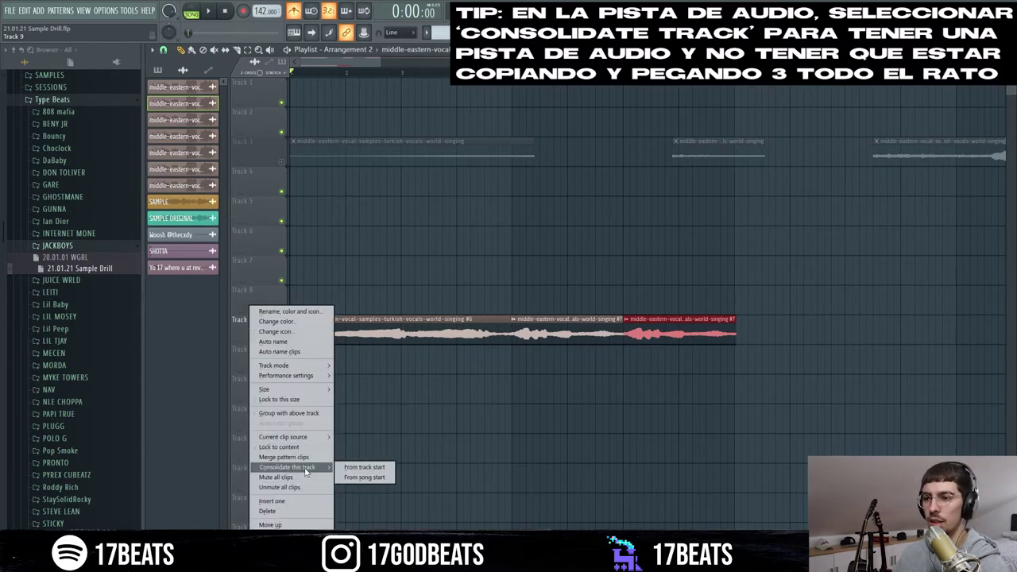
left_click(354, 470)
key("space")
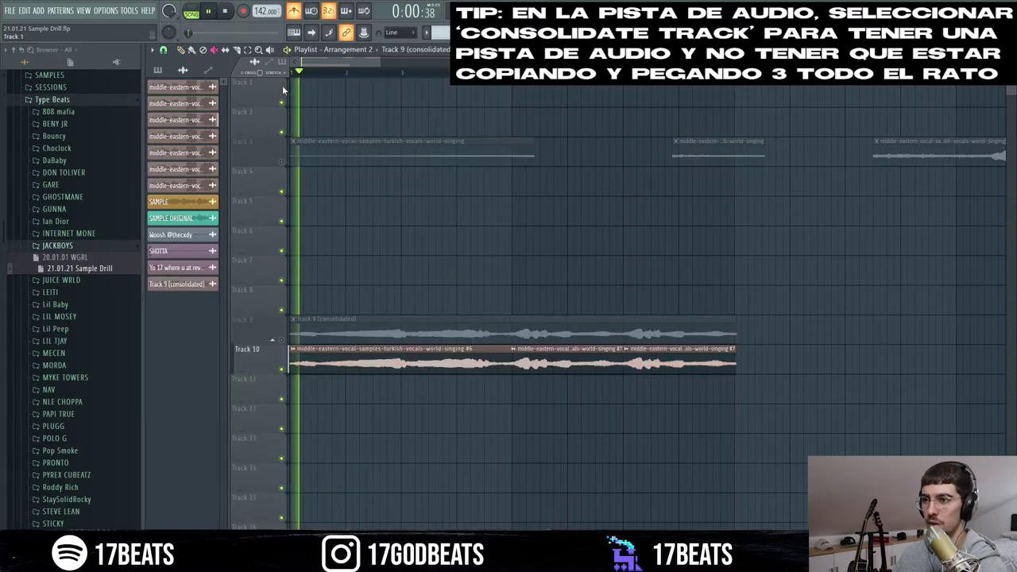
key("space")
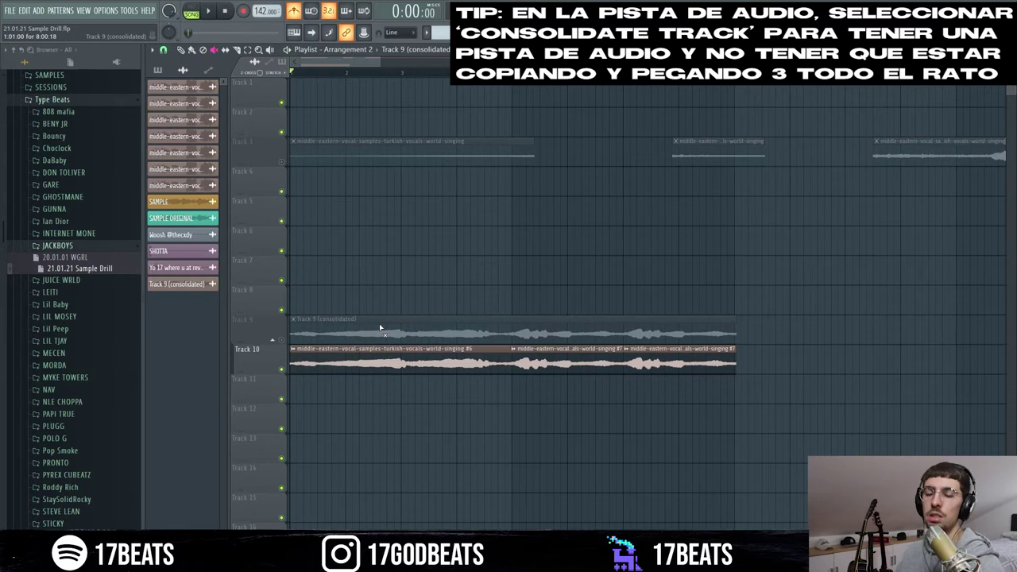
Unmute the consolidated clip's Track 9, mute the original chops on Track 10, and listen to the loop
left_click(282, 340)
key("space")
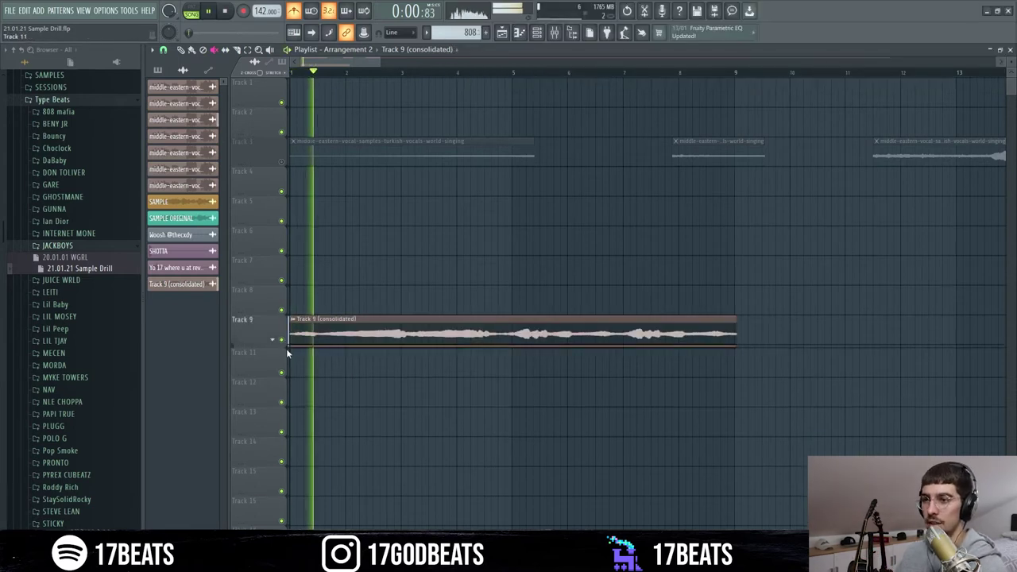
left_click(276, 342)
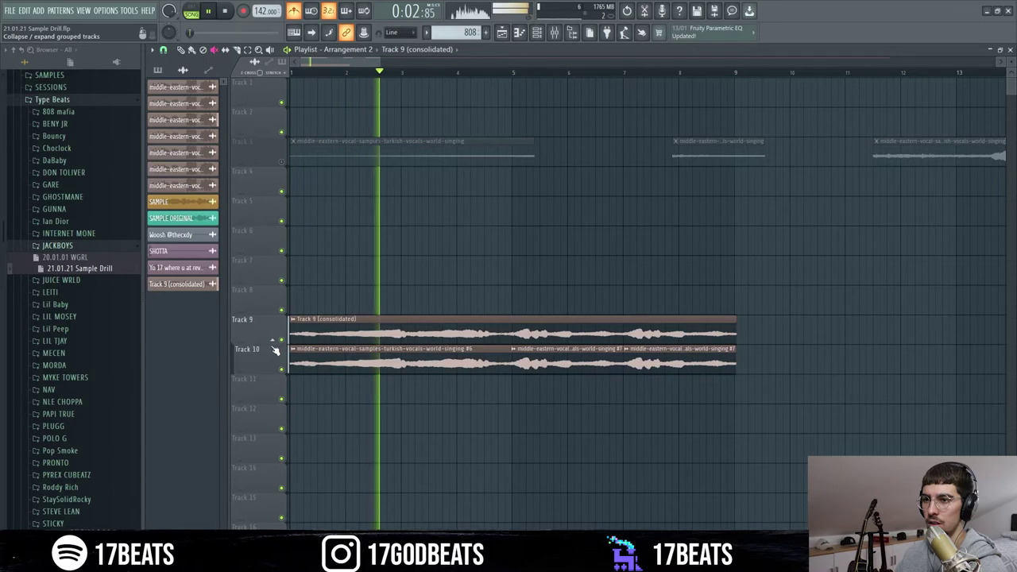
left_click(283, 370)
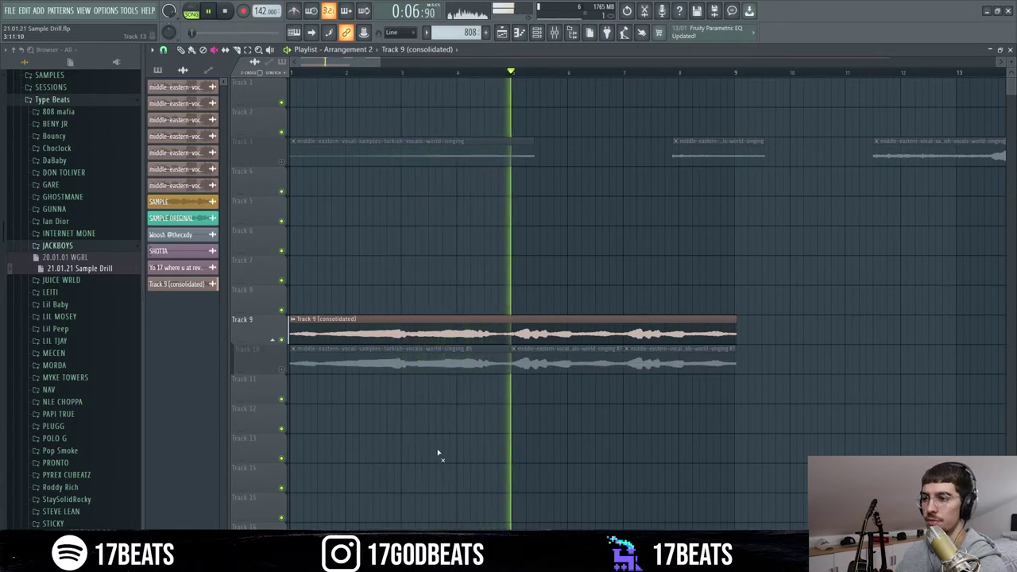
key("space")
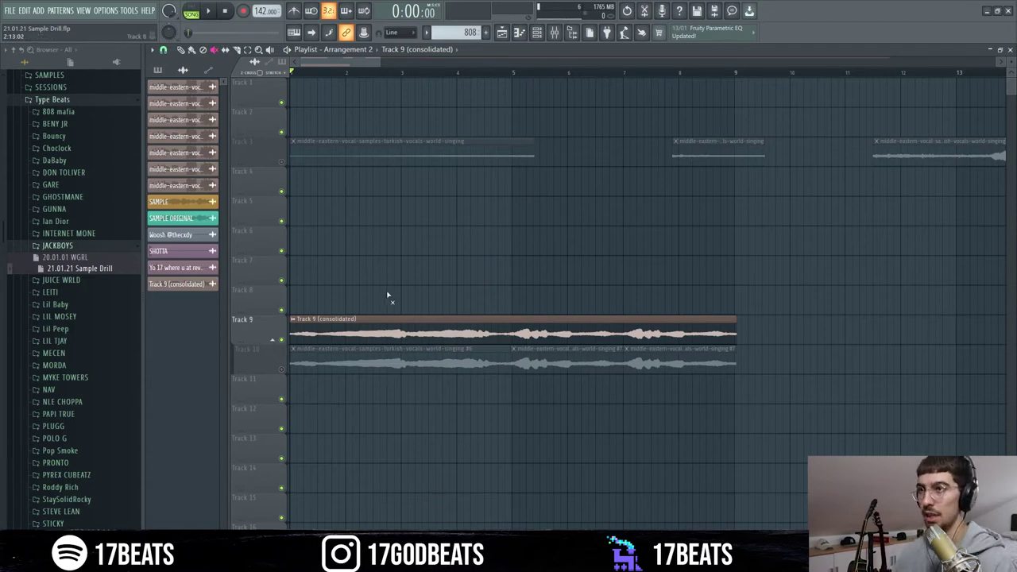
View the consolidated clip's channel settings, and switch the playlist from Arrangement 2 to Arrangement
double_click(421, 340)
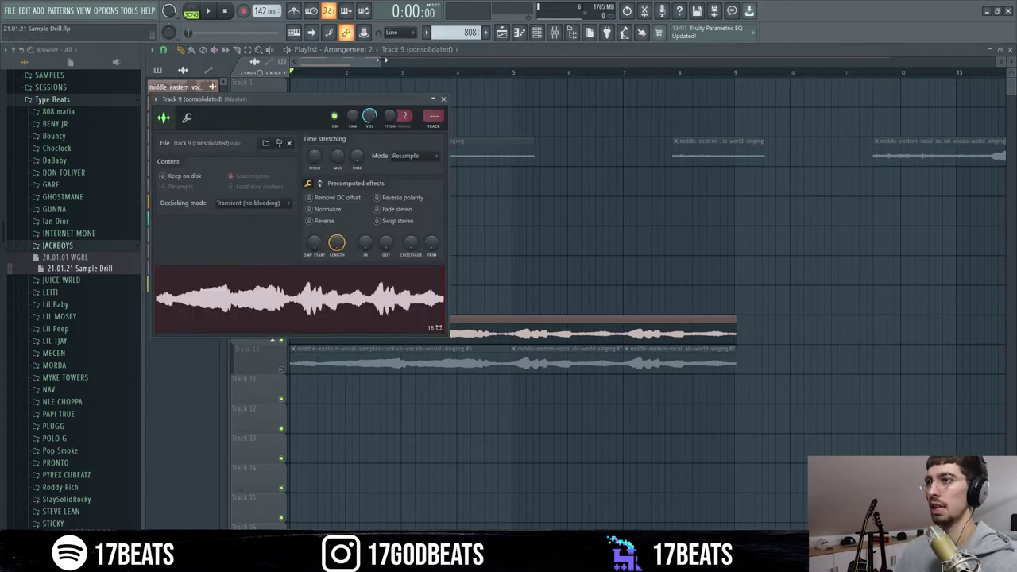
left_click_drag(381, 60, 453, 61)
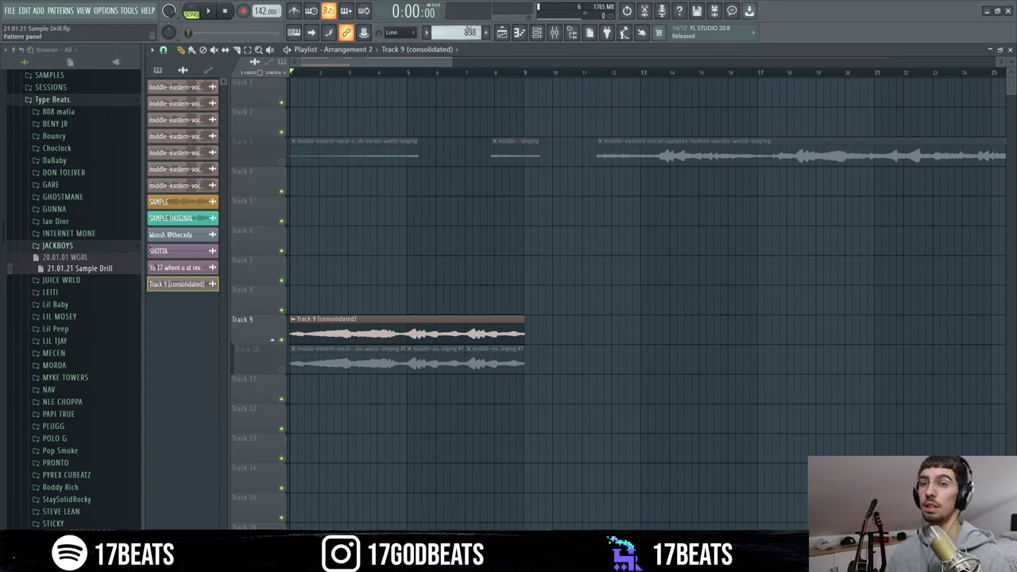
left_click(415, 51)
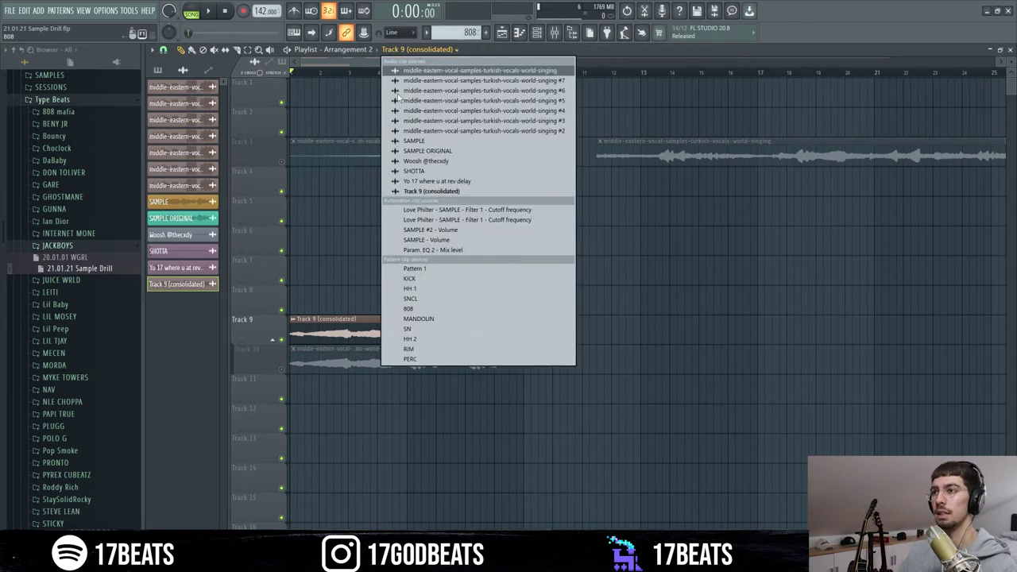
left_click(361, 50)
left_click(343, 71)
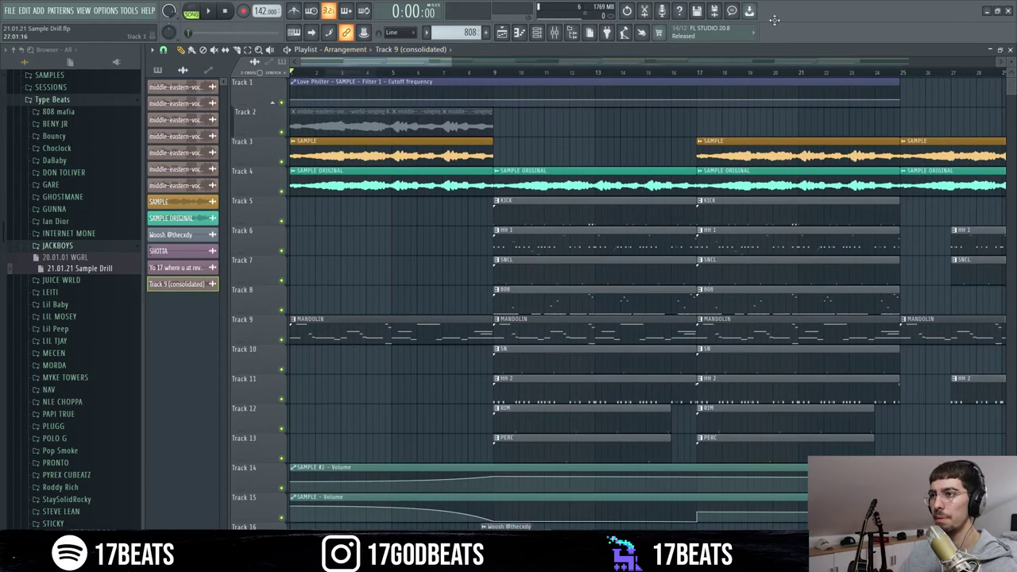
Show the mixer, enable Fruity Parametric EQ 2 on the vocal sample's insert 21, and audition its effect
key("F9")
key("space")
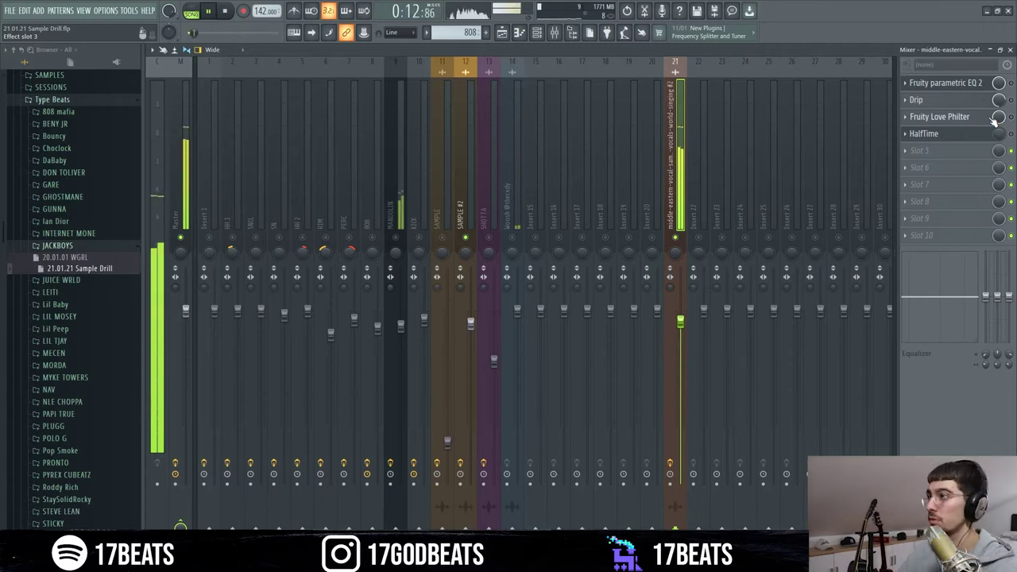
key("space")
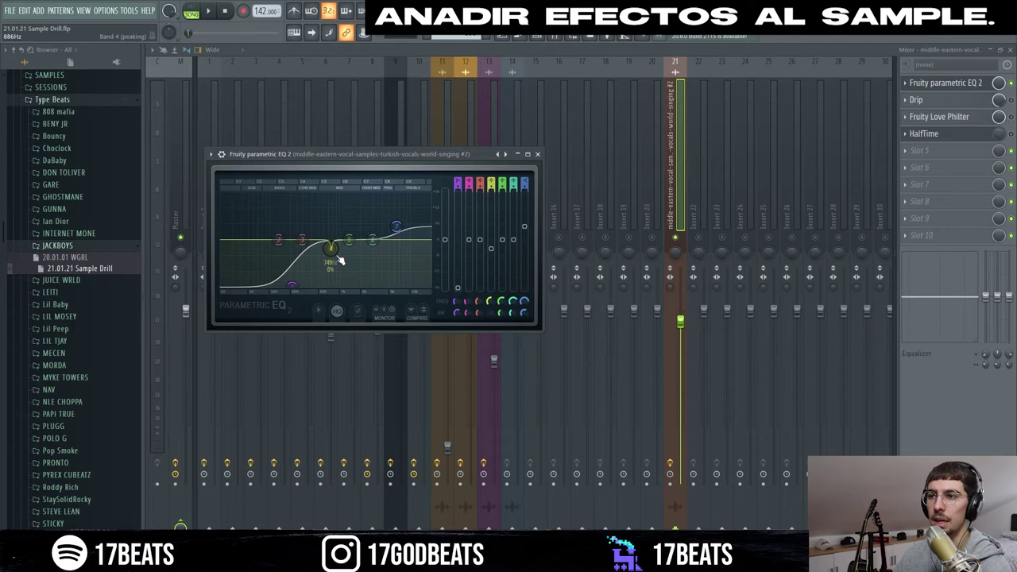
key("space")
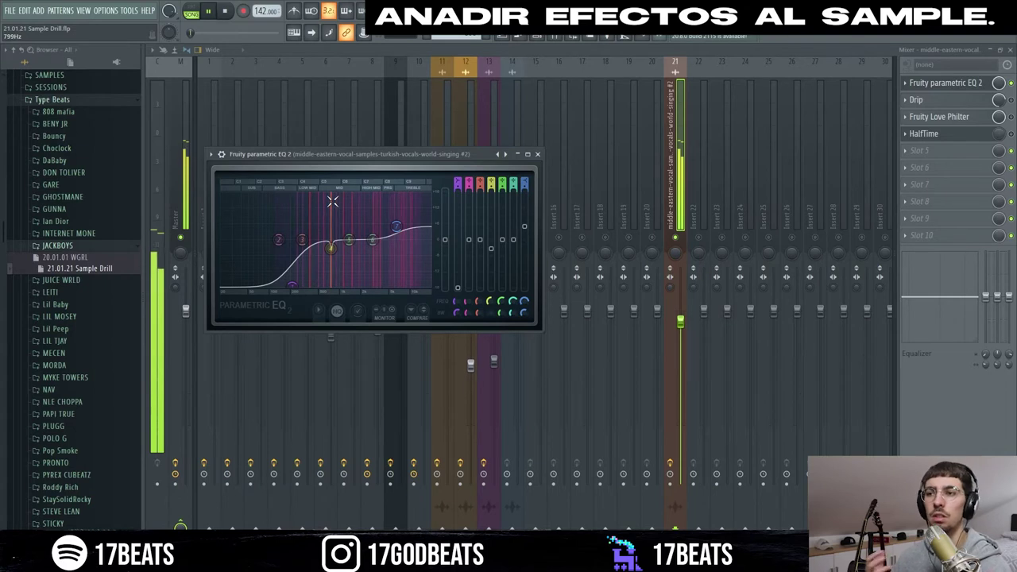
left_click(966, 86)
Enable Drip and Fruity Love Philter on the vocal sample's insert 21, inspecting their settings and auditioning the sound
left_click(969, 100)
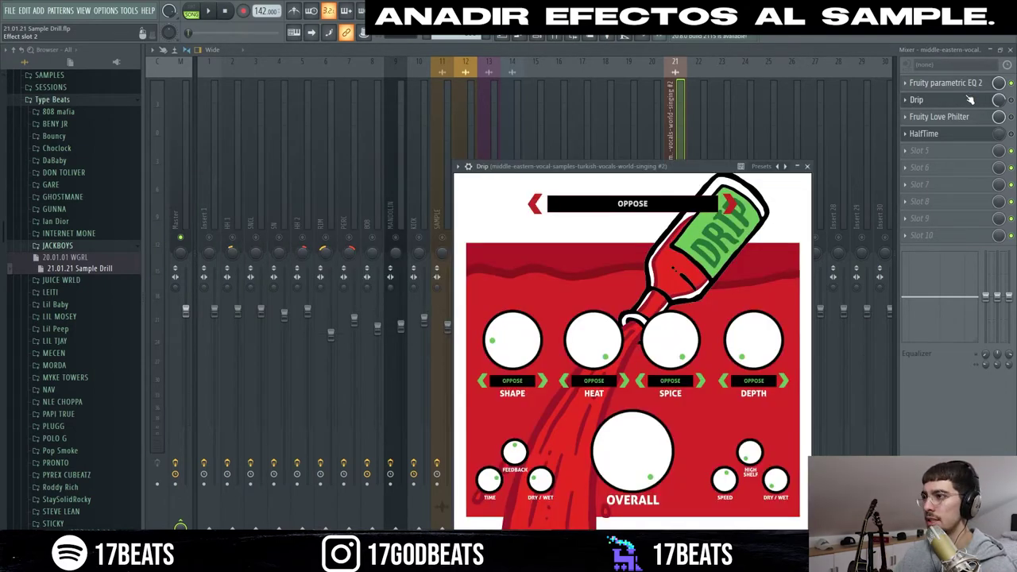
left_click(970, 99)
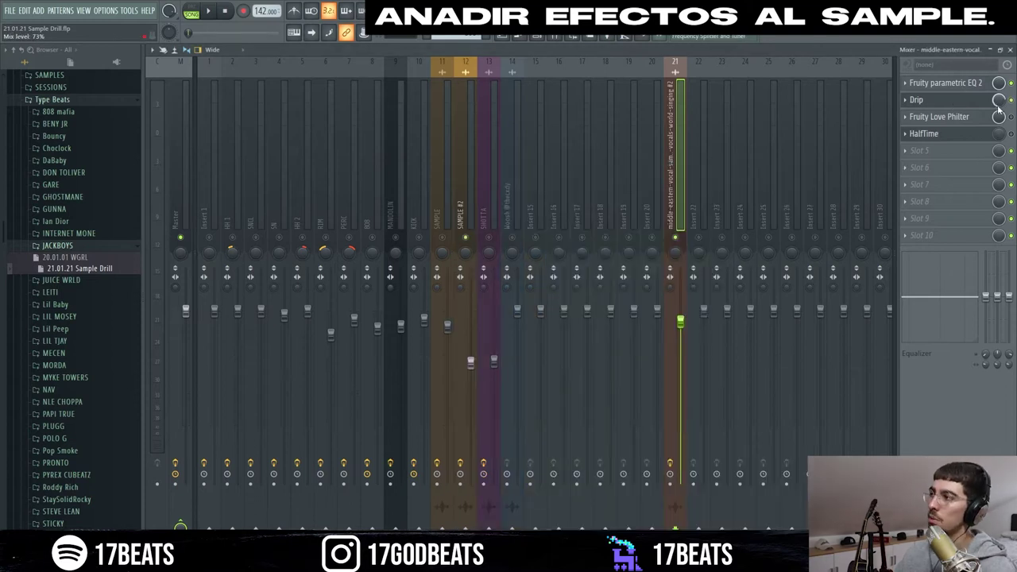
key("space")
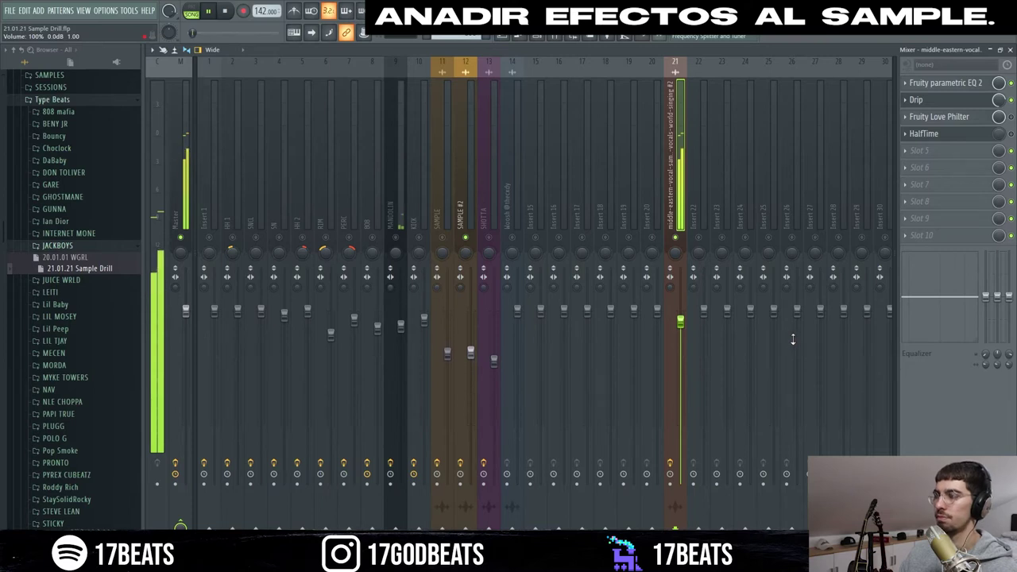
key("space")
left_click(989, 118)
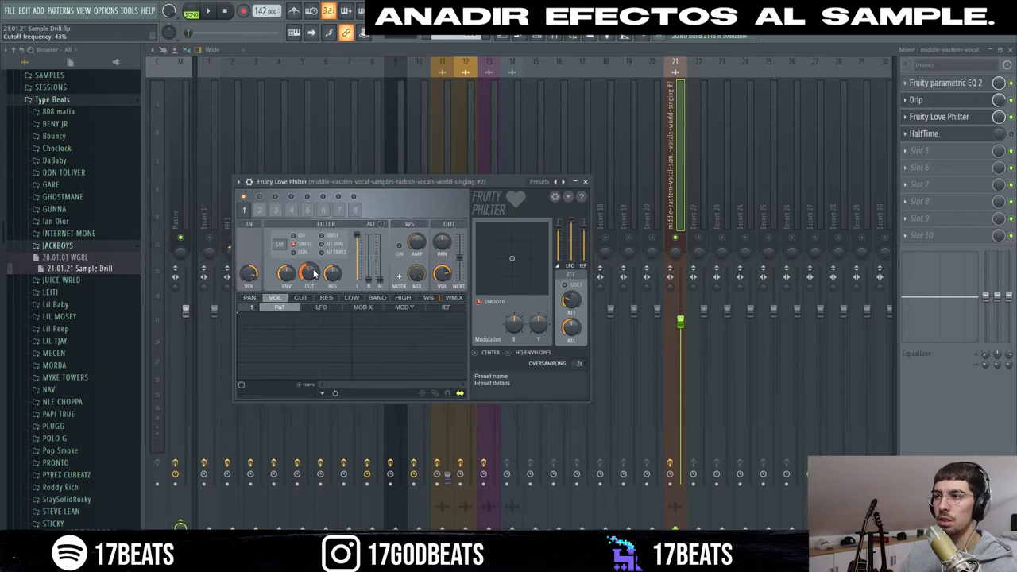
key("space")
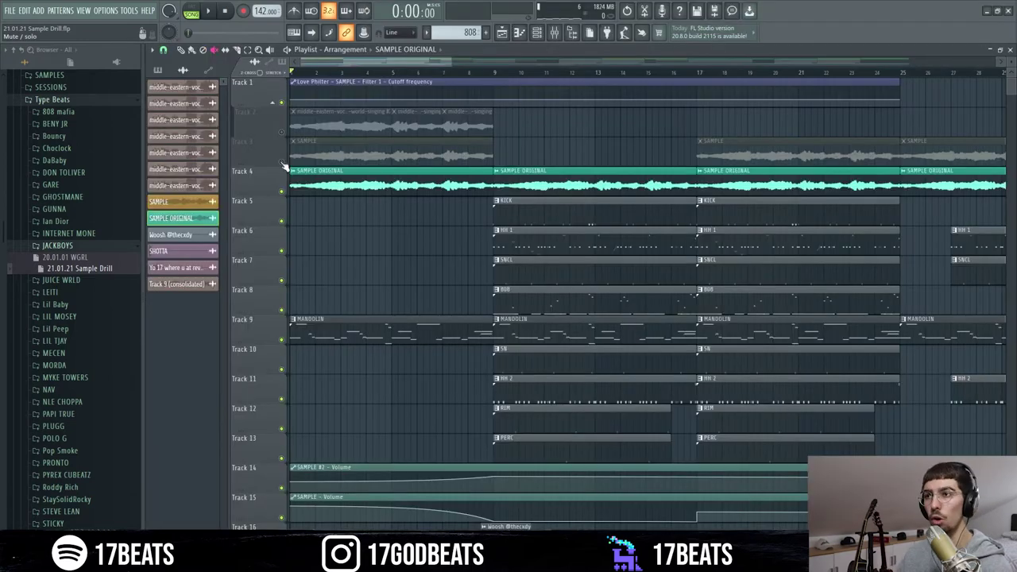
Unmute the SAMPLE clips on Track 3 and inspect the clip's channel settings, including the time-stretching pitch
left_click(281, 162)
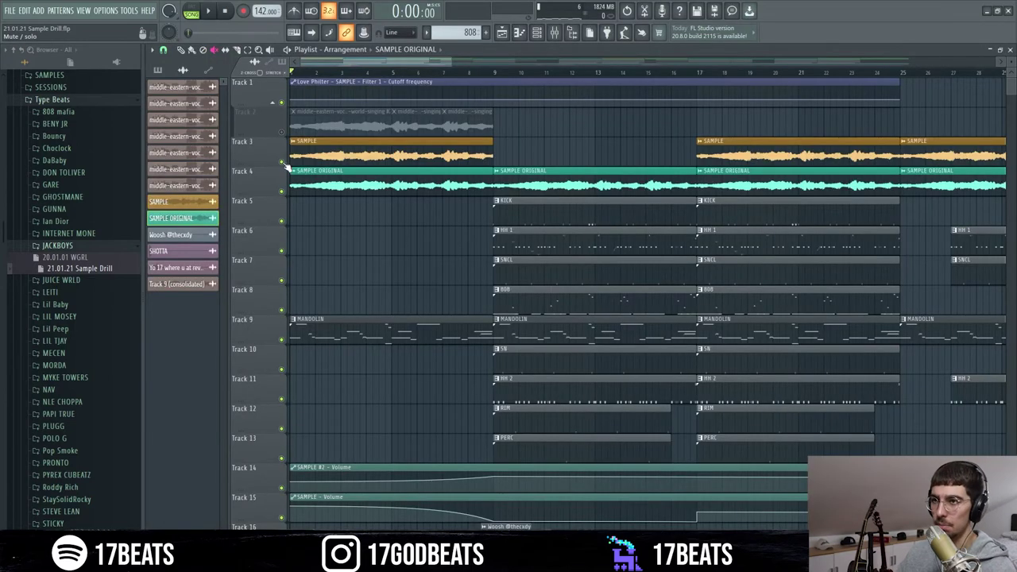
double_click(398, 153)
left_click_drag(385, 236, 385, 228)
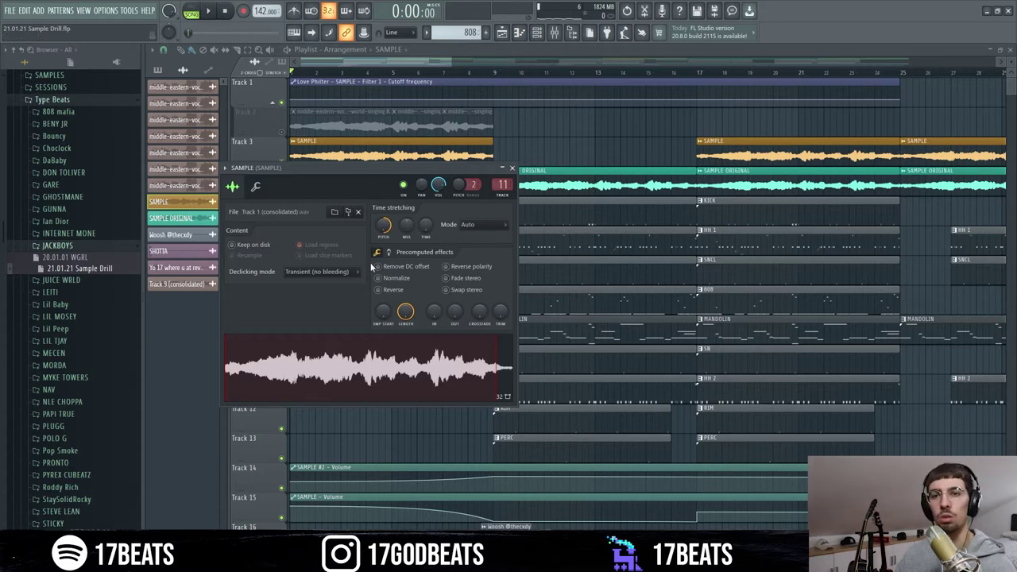
Audition the SAMPLE and SAMPLE #2 layers with the MANDOLIN from the mixer, and return to the playlist
key("F9")
key("space")
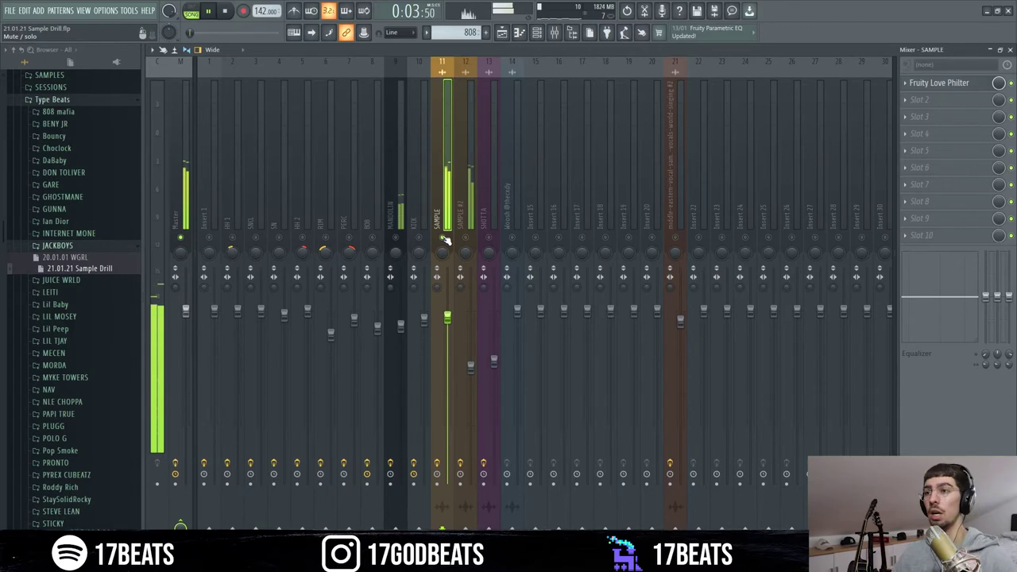
key("space")
key("F5")
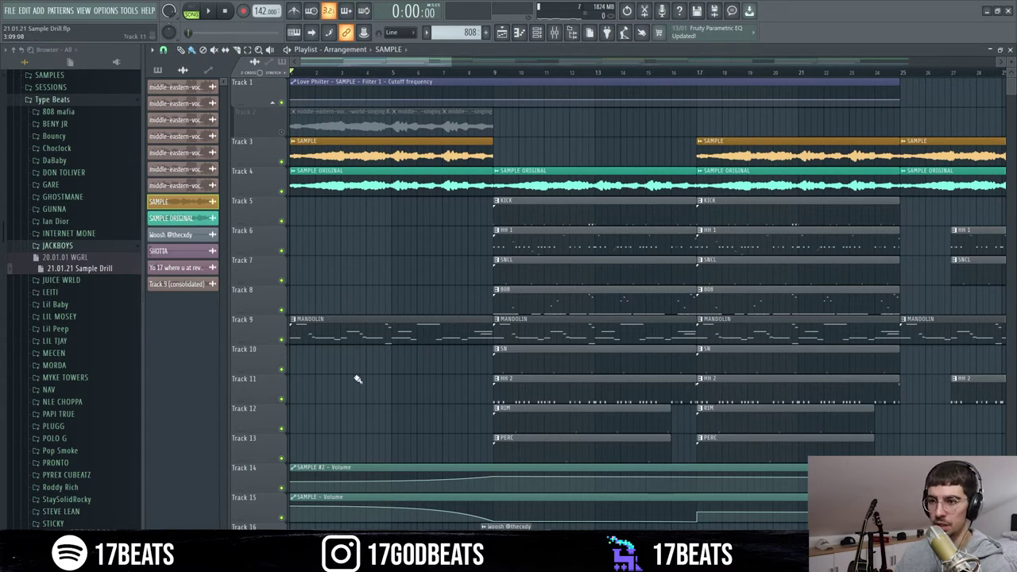
key("space")
key("F9")
left_click(502, 34)
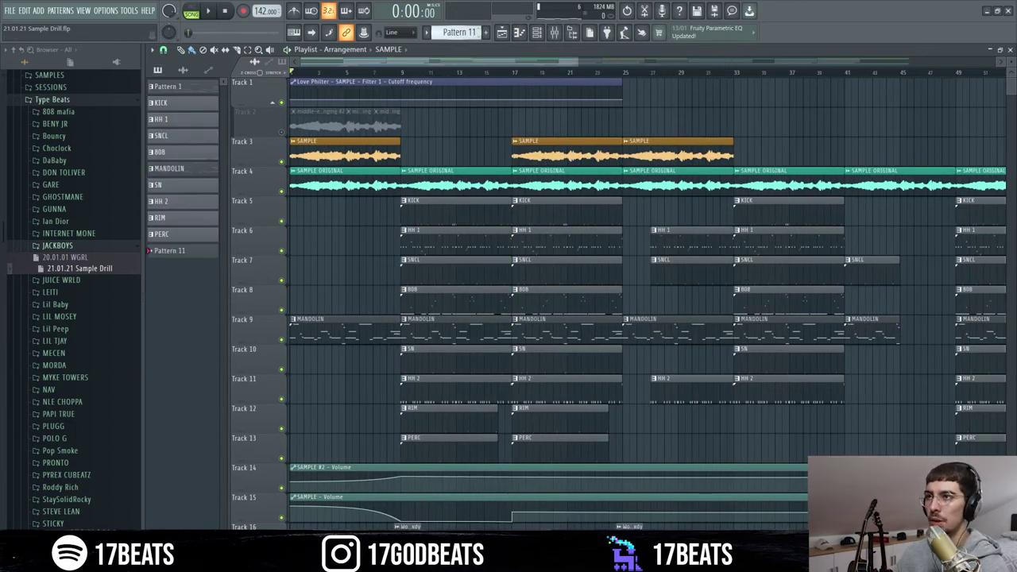
Show the MANDOLIN melody of Pattern 1 in the piano roll and play its eight bars
key("F7")
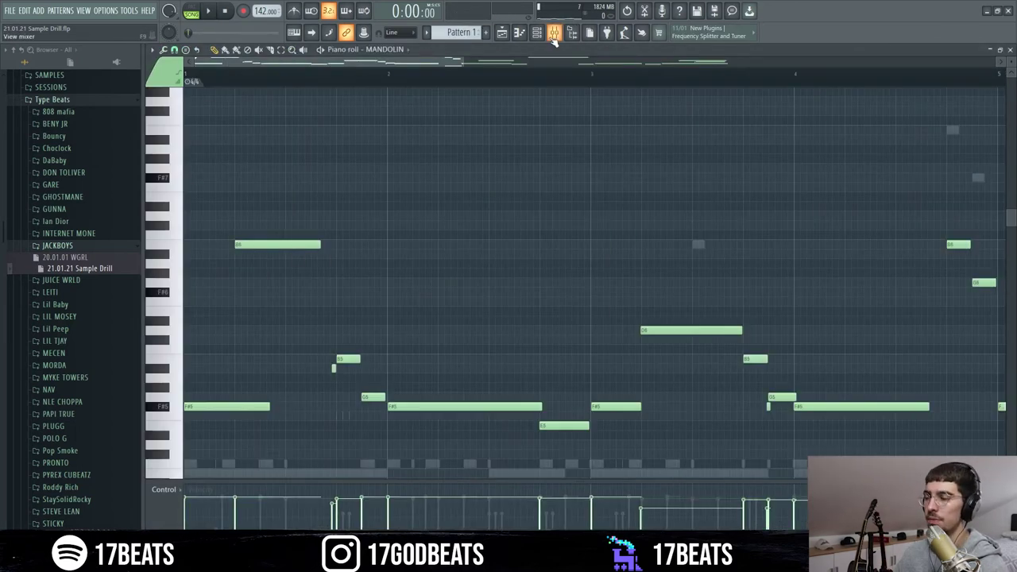
left_click(554, 35)
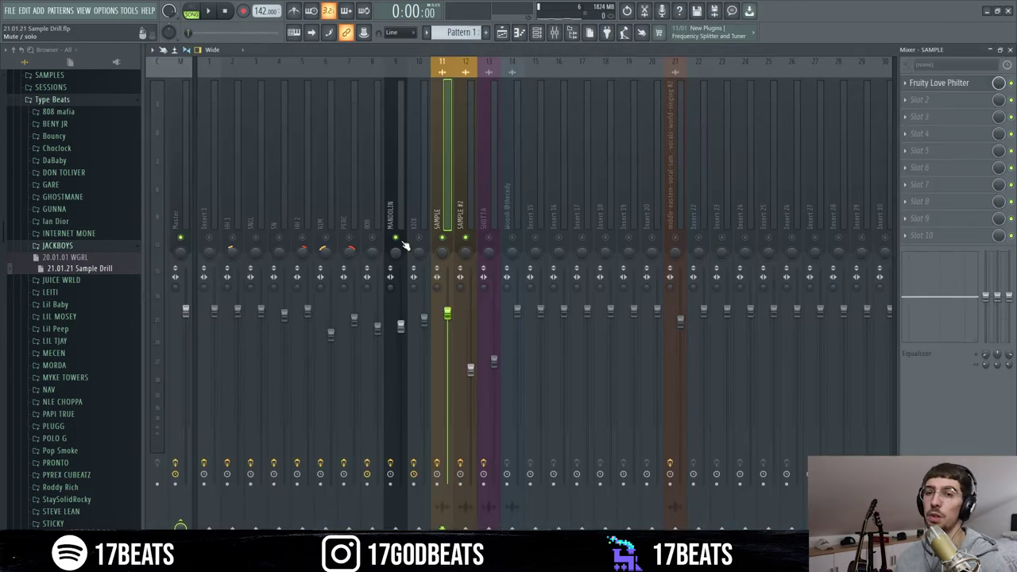
left_click(537, 34)
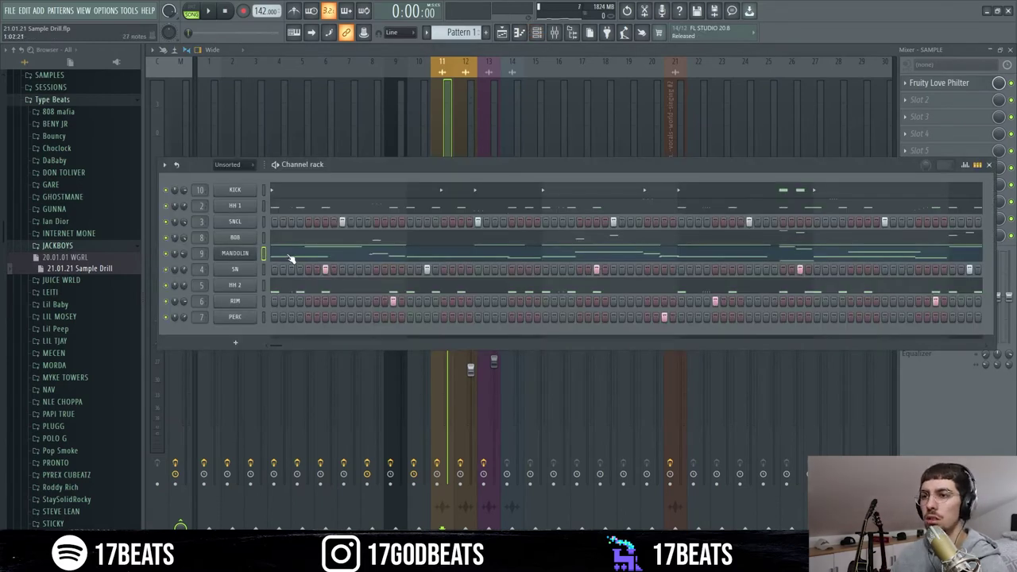
left_click(290, 259)
scroll(679, 272, "down", 2)
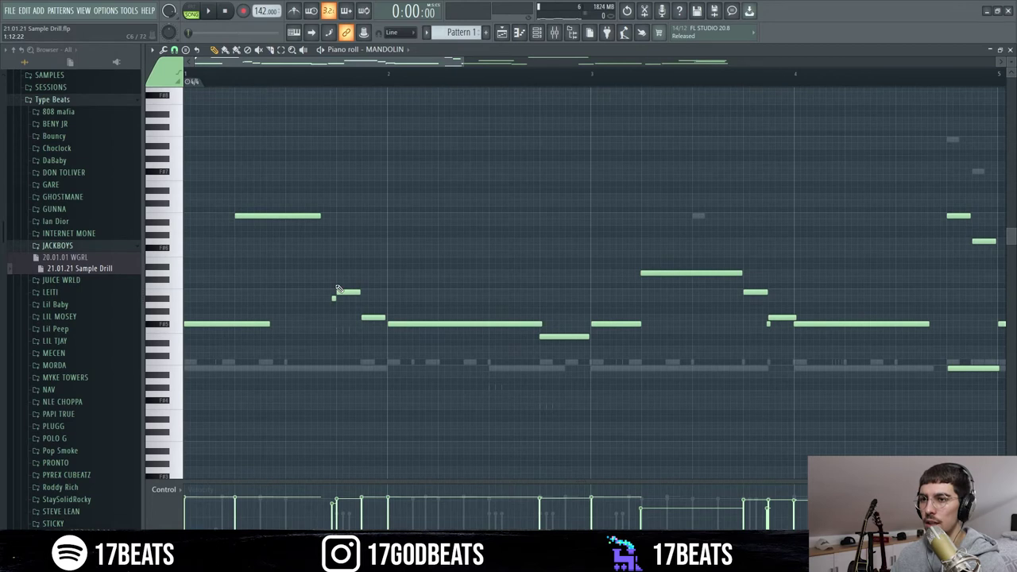
scroll(460, 65, "down", 3)
key("space")
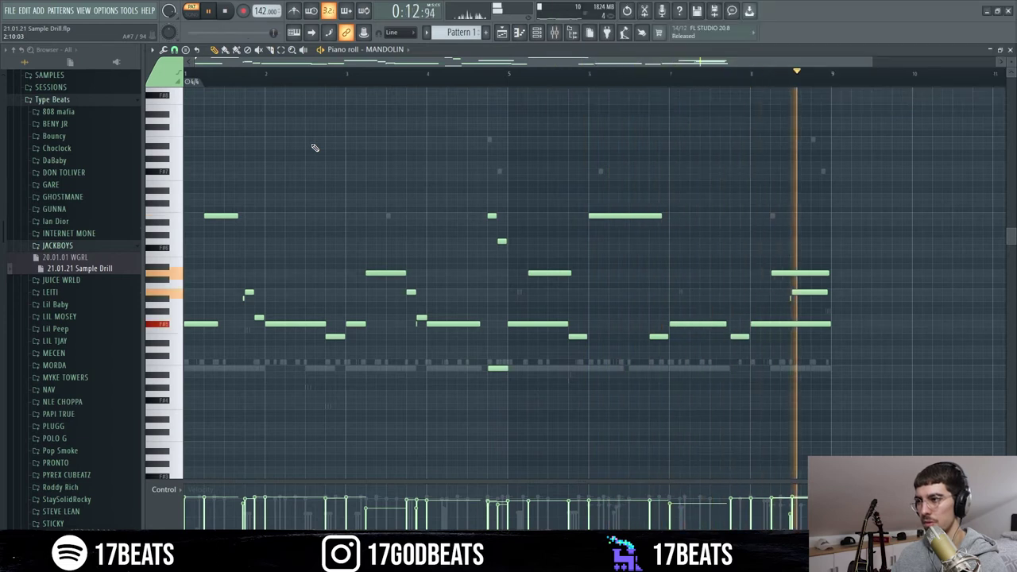
key("space")
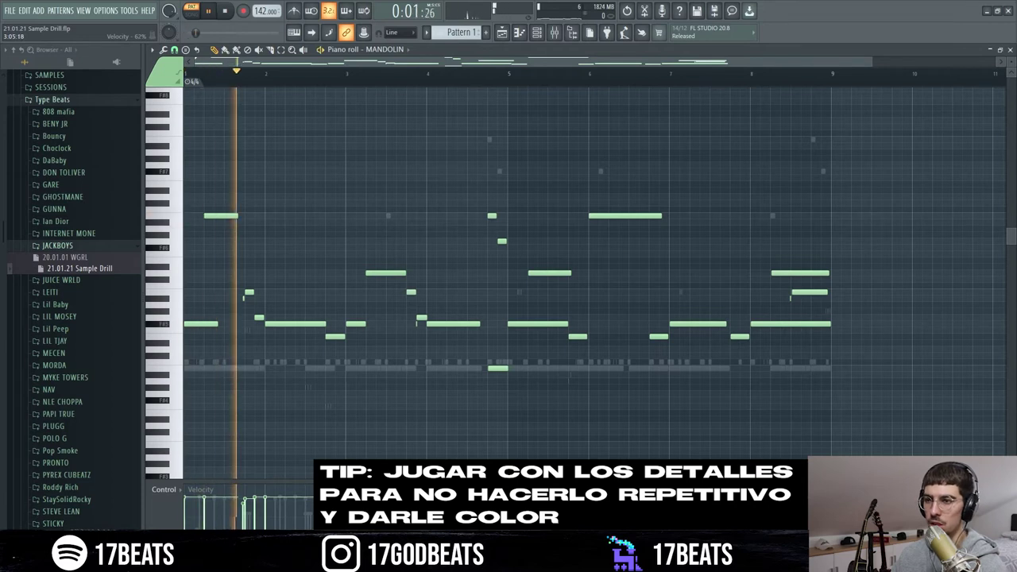
Examine the short passing note in the MANDOLIN melody just before bar 2 and play that passage
key("space")
scroll(246, 75, "up", 8)
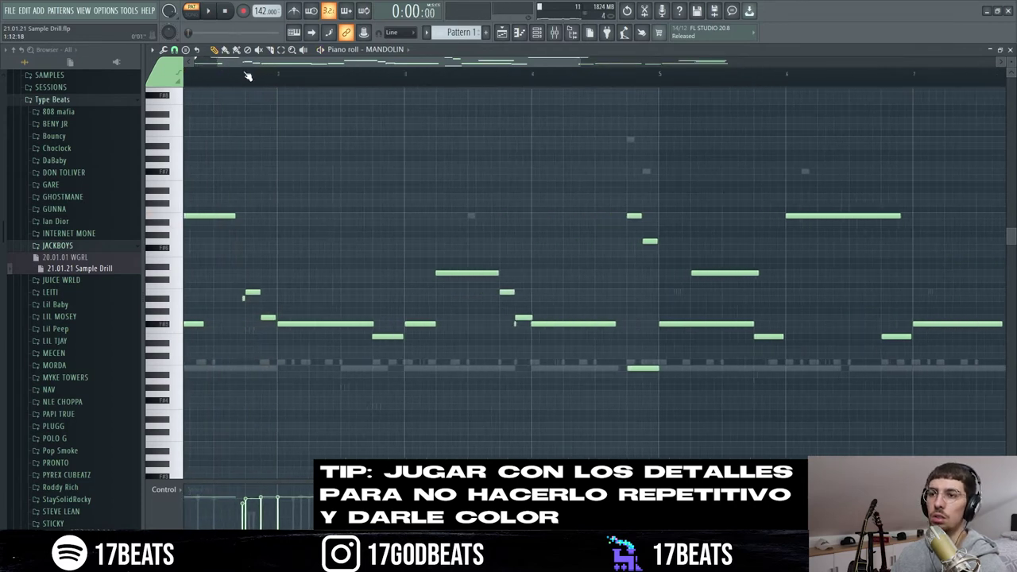
scroll(264, 63, "left", 2)
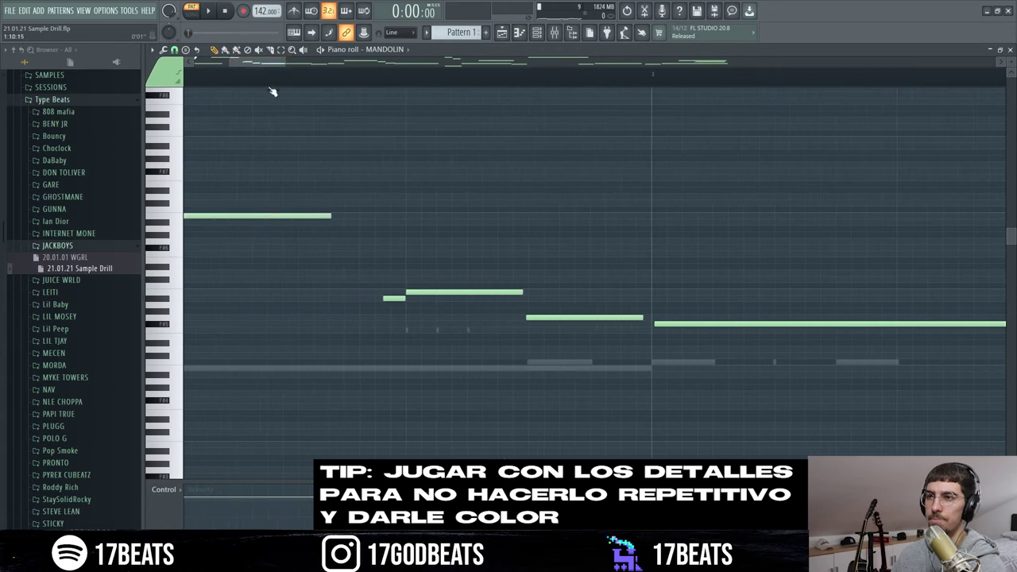
key("space")
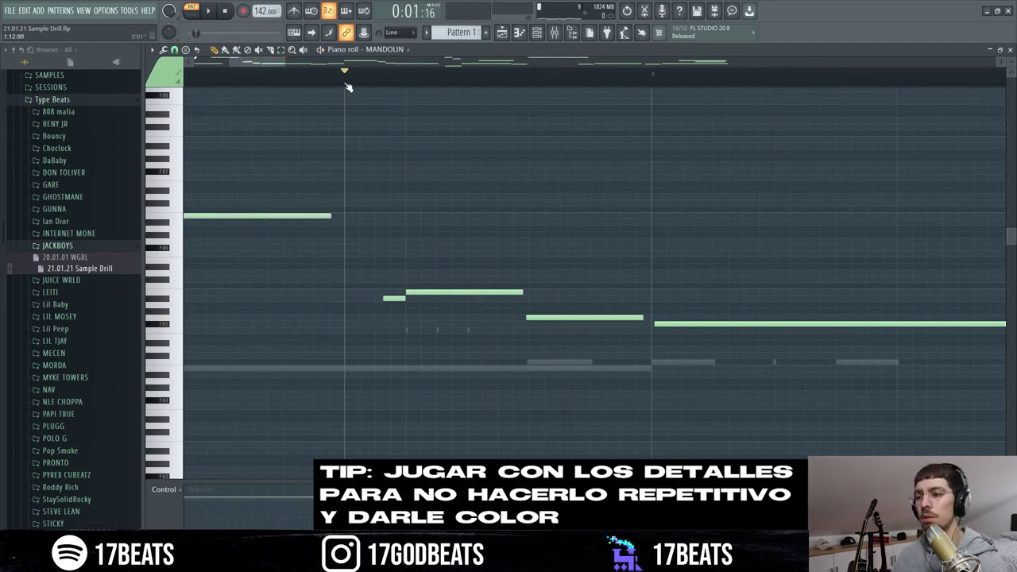
Listen to the MANDOLIN melody with the sample in song mode, returning to the playlist arrangement
scroll(196, 62, "down", 8)
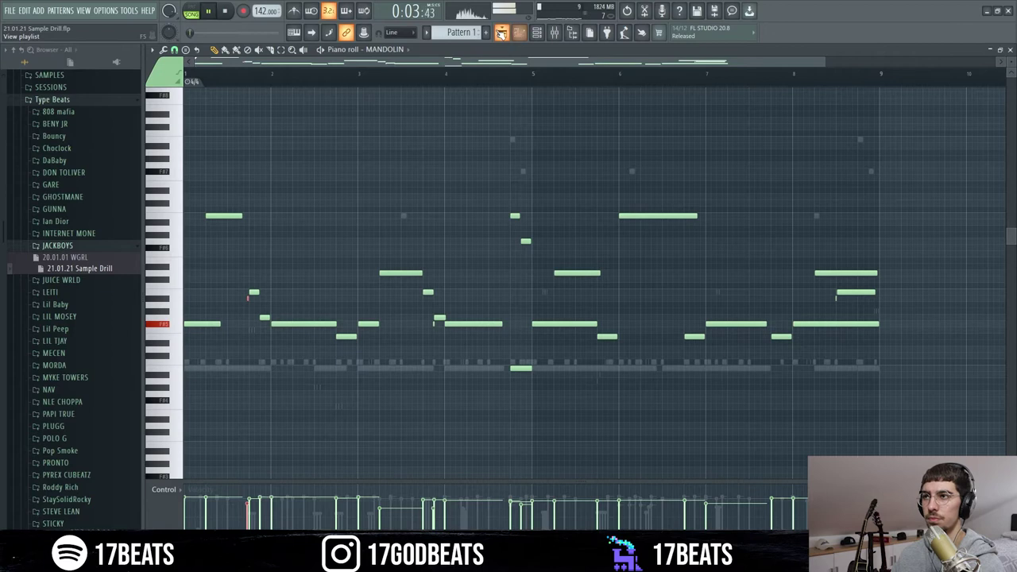
left_click(501, 33)
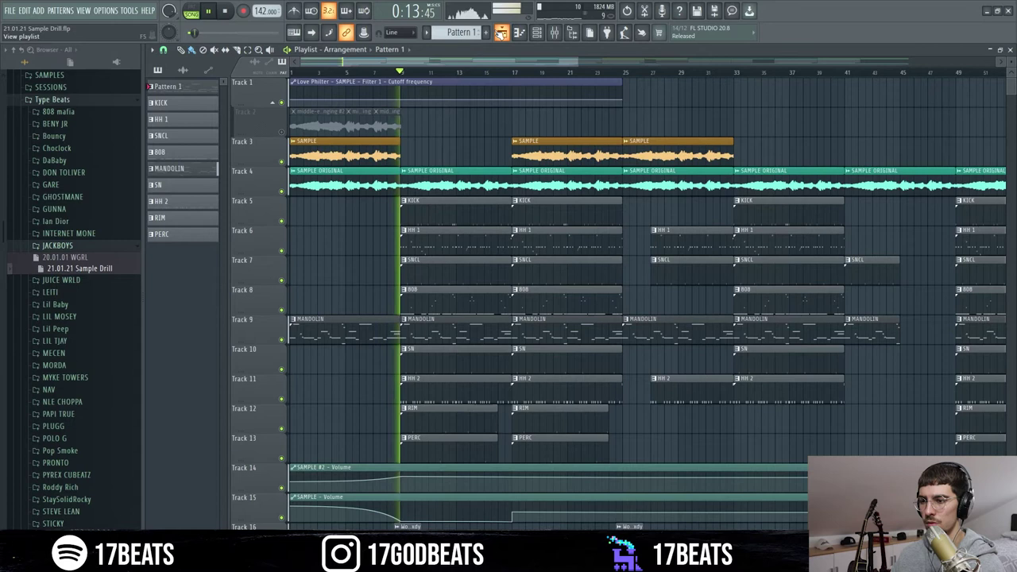
key("space")
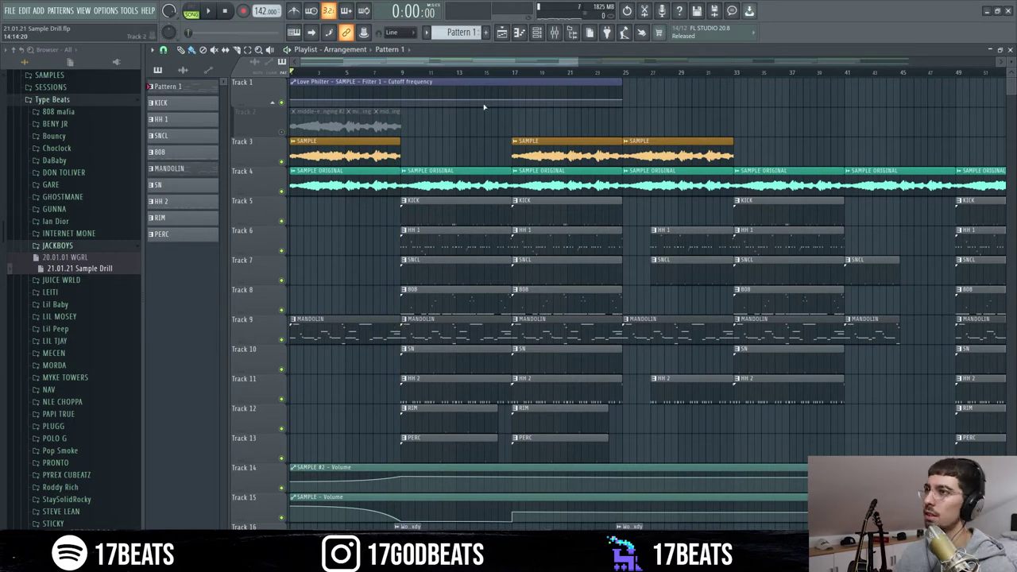
Solo the SNCL channel in the channel rack, play its pattern, and view its snare sample settings
left_click(538, 33)
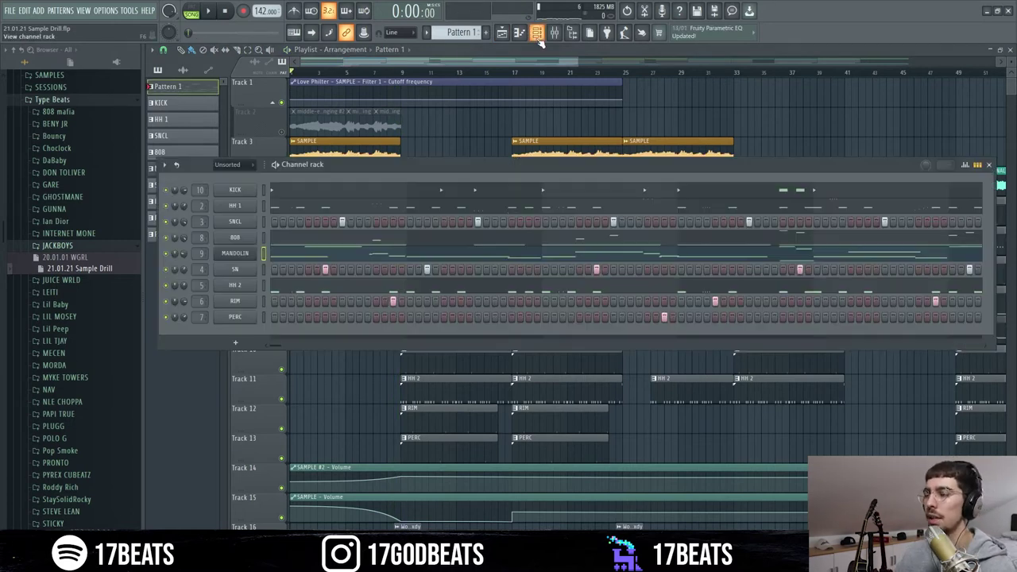
key("F6")
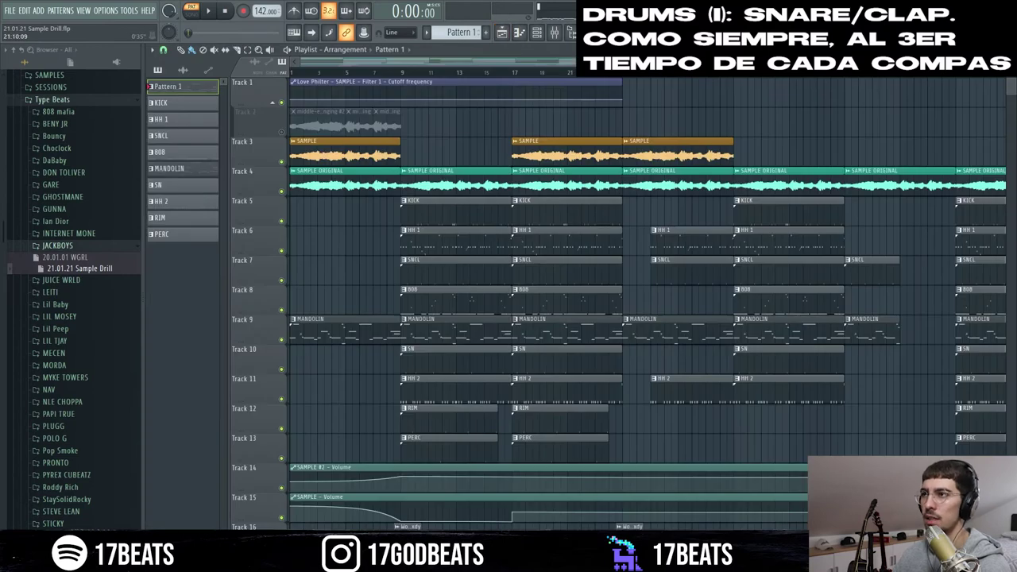
key("F6")
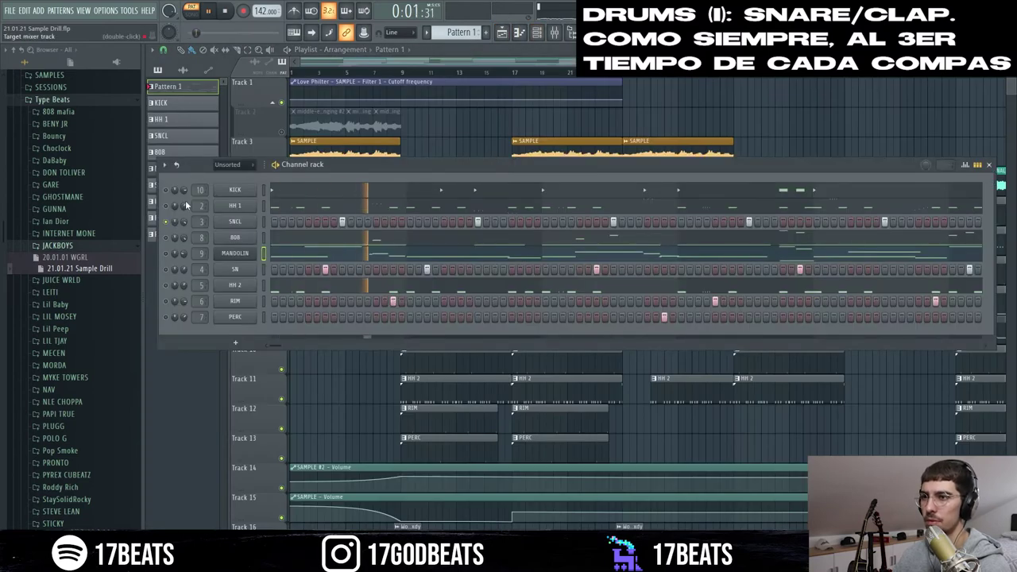
left_click(234, 224)
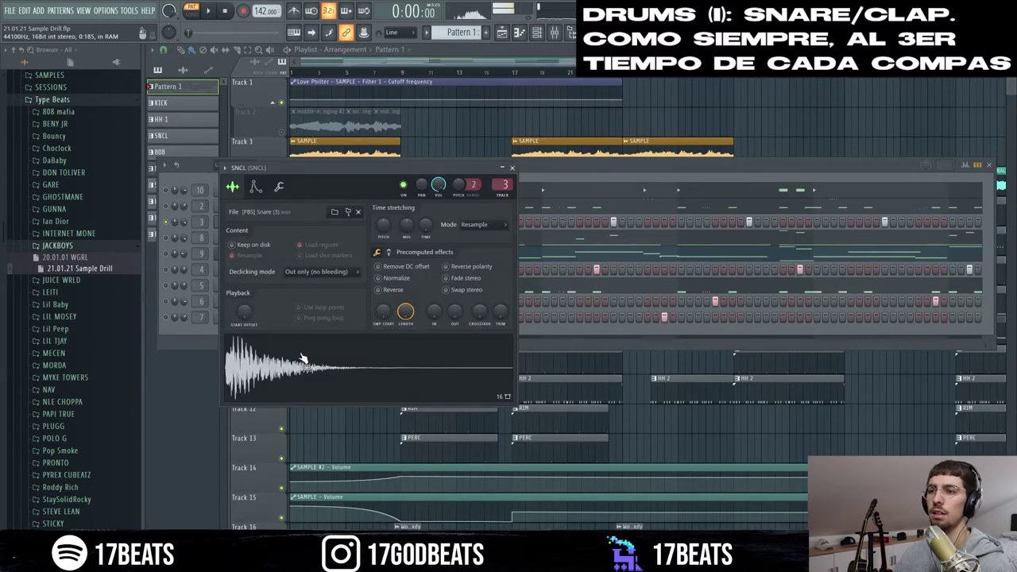
key("Escape")
key("space")
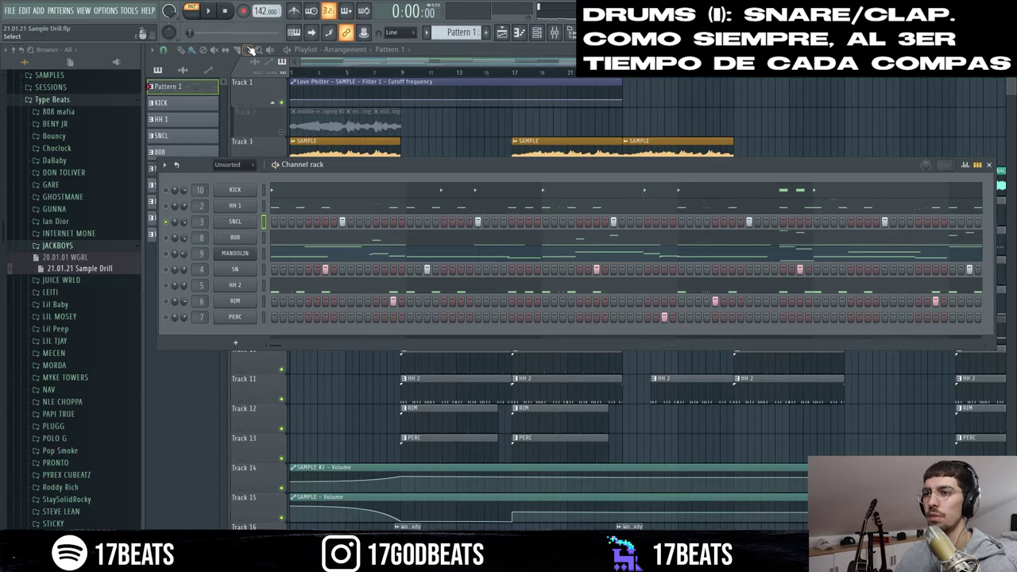
View the sample settings of the HH 1 and HH 2 hi-hat channels
left_click(250, 208)
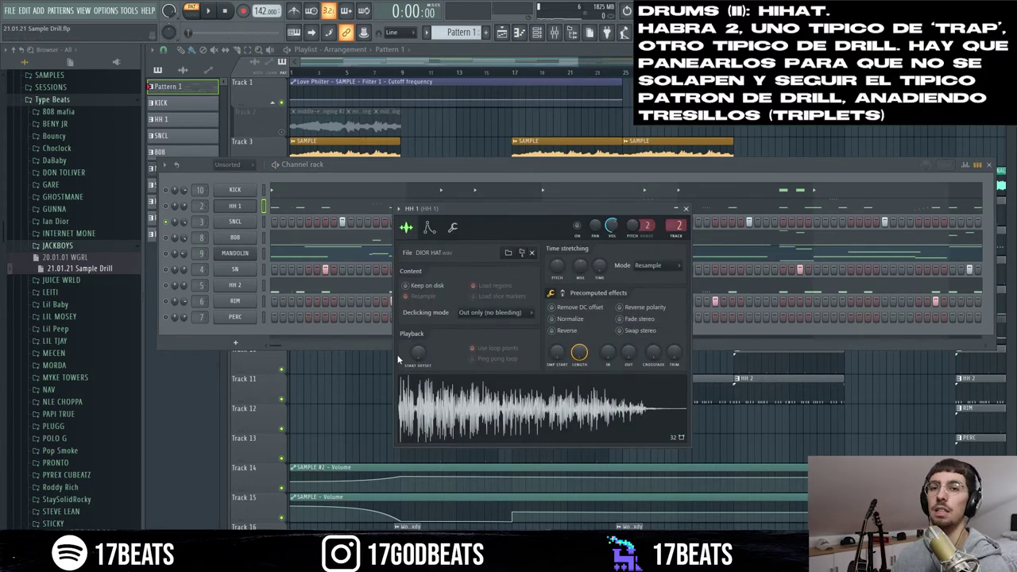
left_click(234, 284)
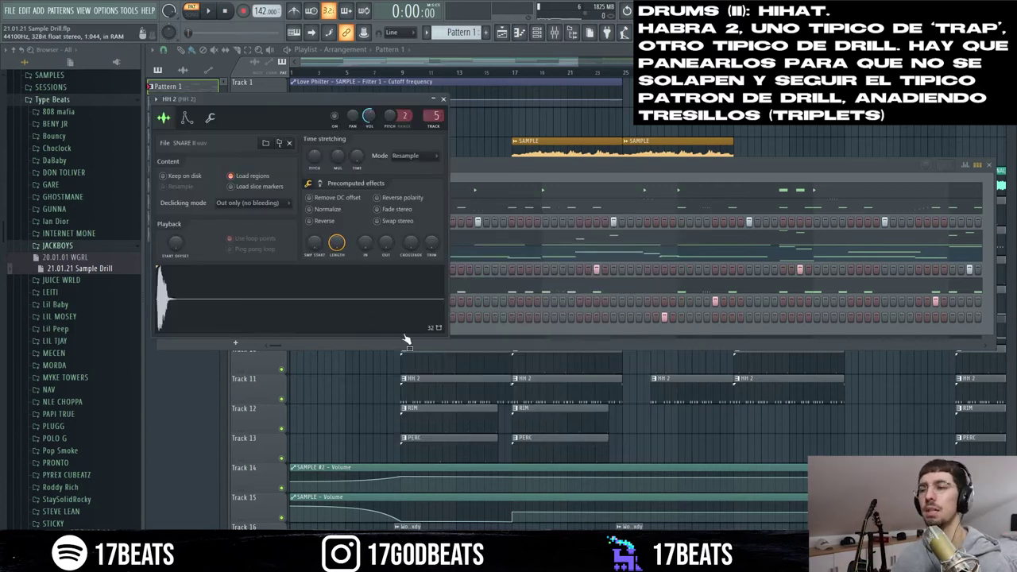
left_click(444, 100)
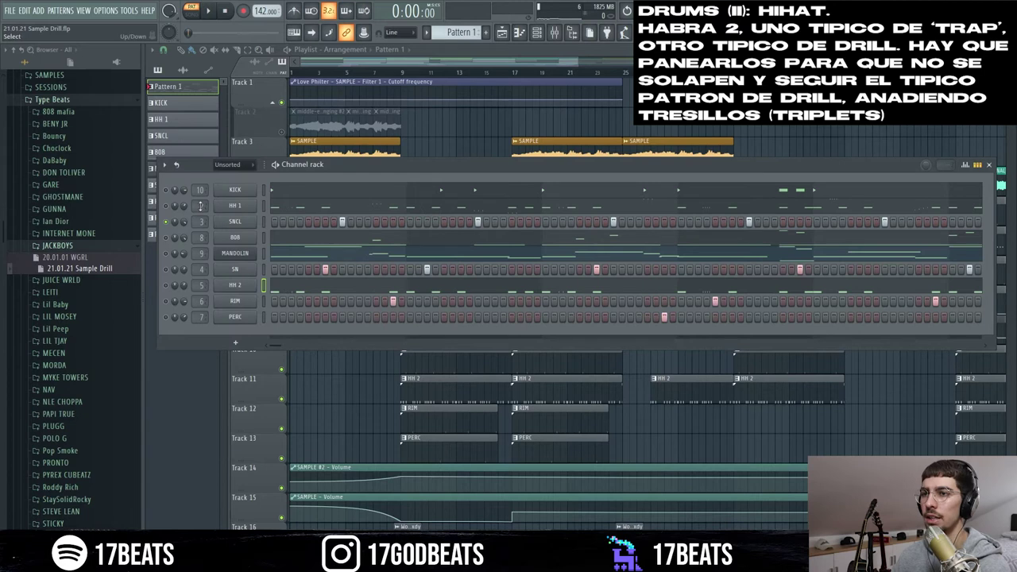
Open the HH 1 hi-hat notes in the piano roll and listen to the pattern
left_click(278, 208)
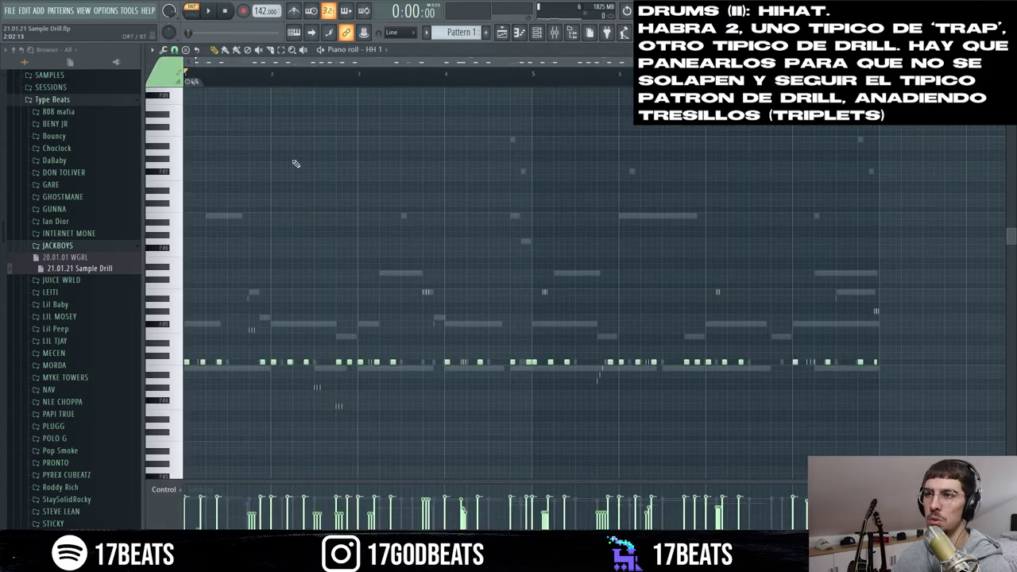
key("space")
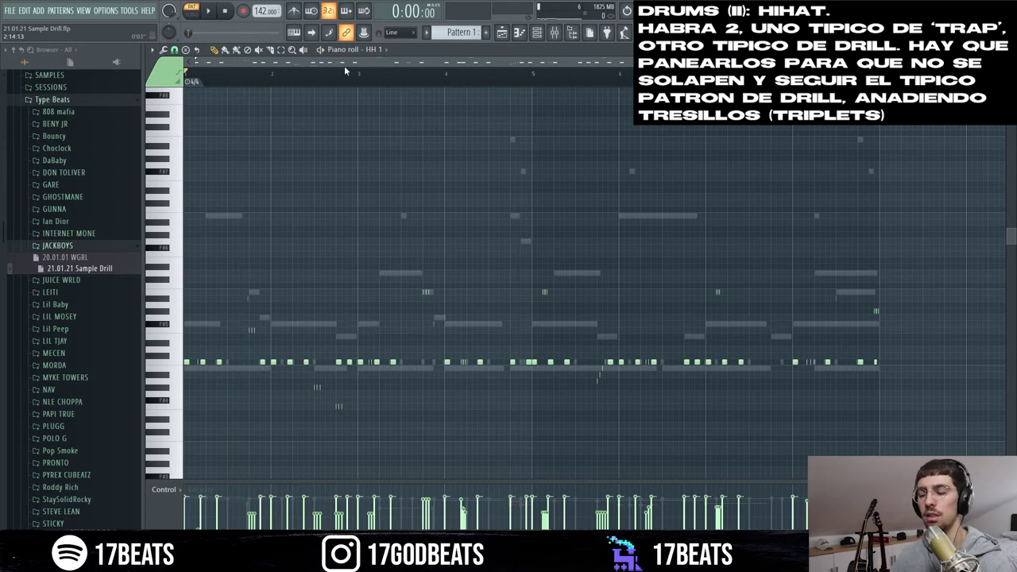
key("space")
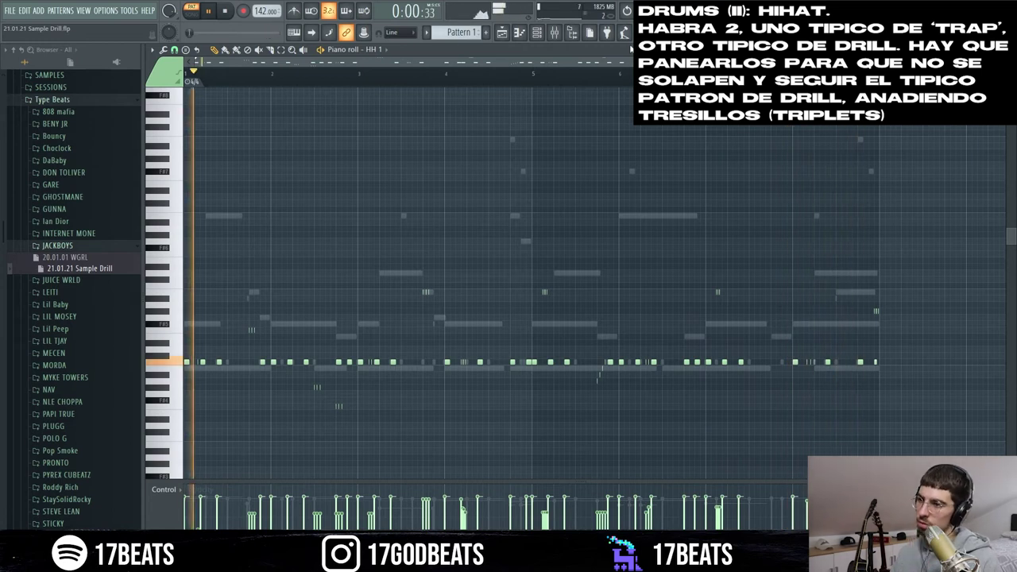
key("space")
Examine the spacing of the HH 1 notes across bar 1 up close while playing them
scroll(239, 64, "up", 3)
scroll(238, 64, "left", 2)
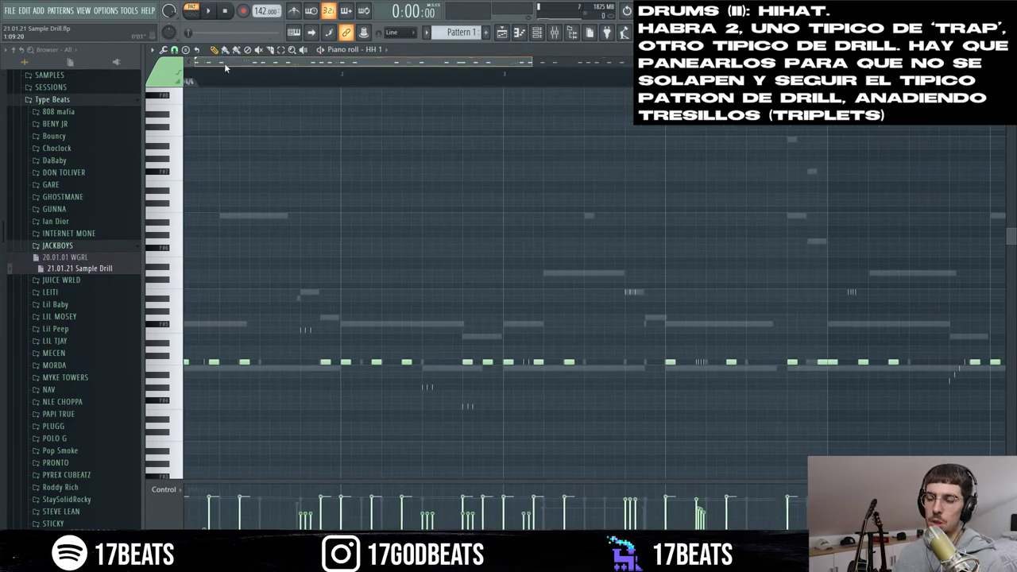
key("space")
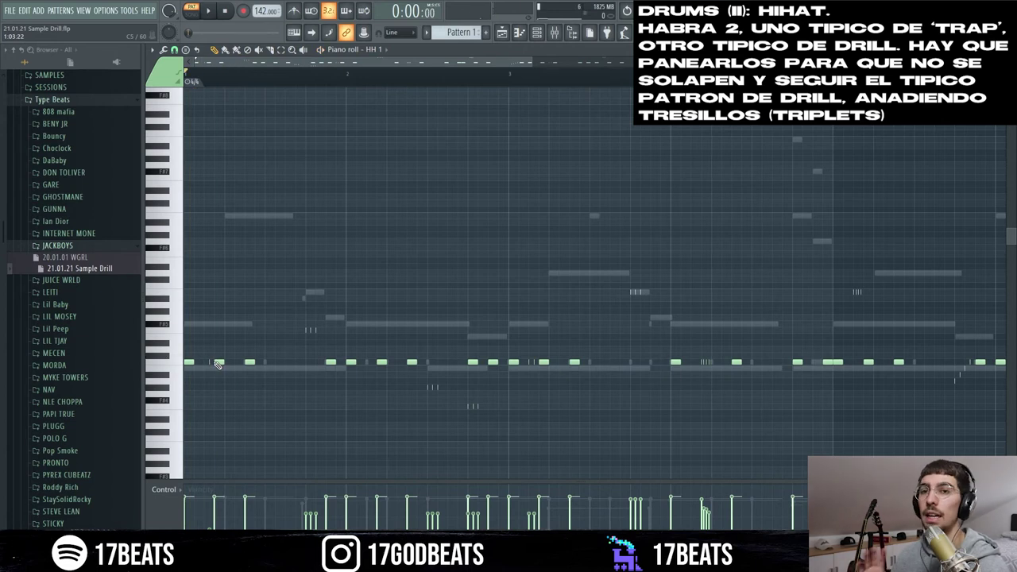
key("space")
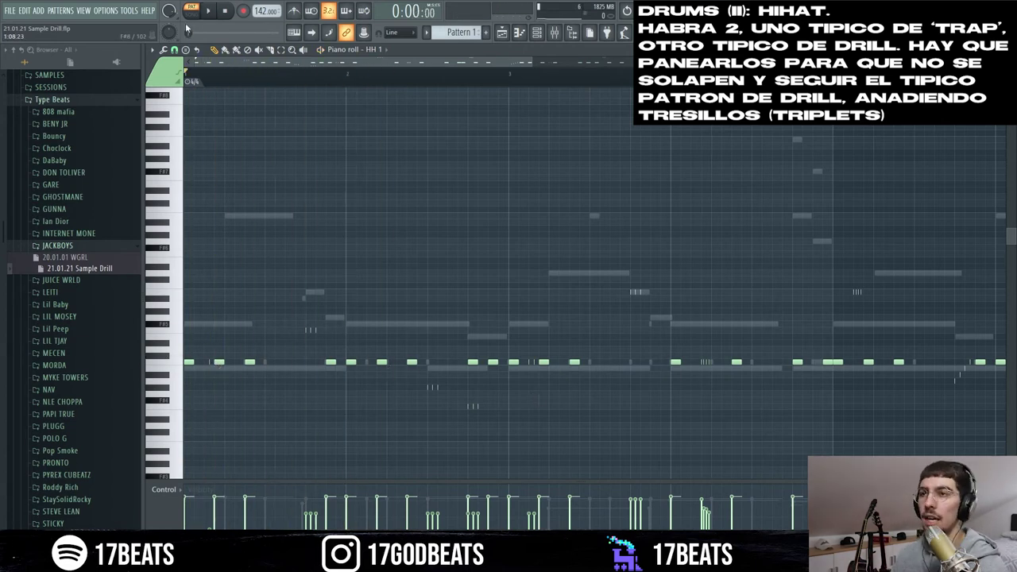
scroll(239, 88, "up", 5)
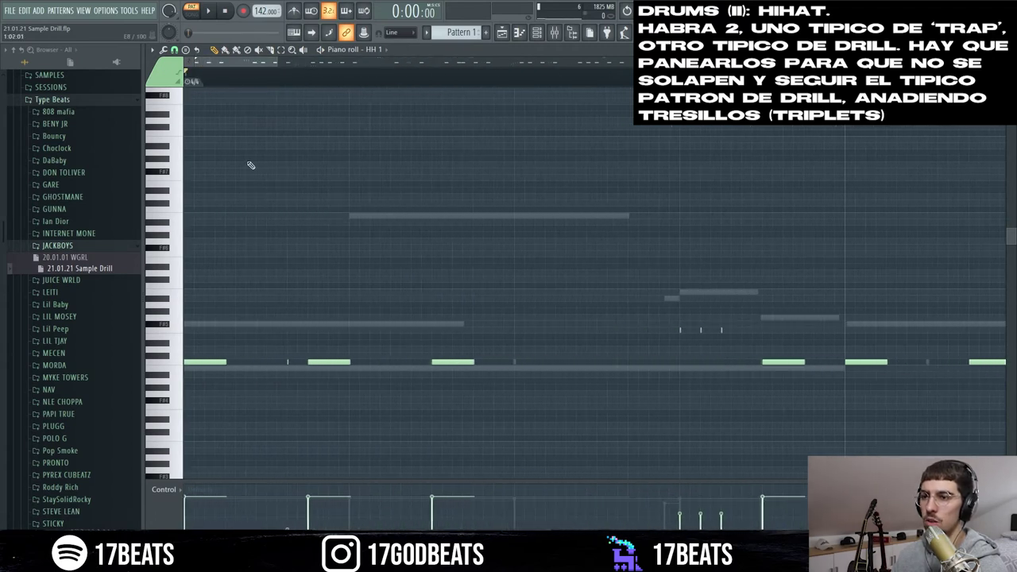
key("space")
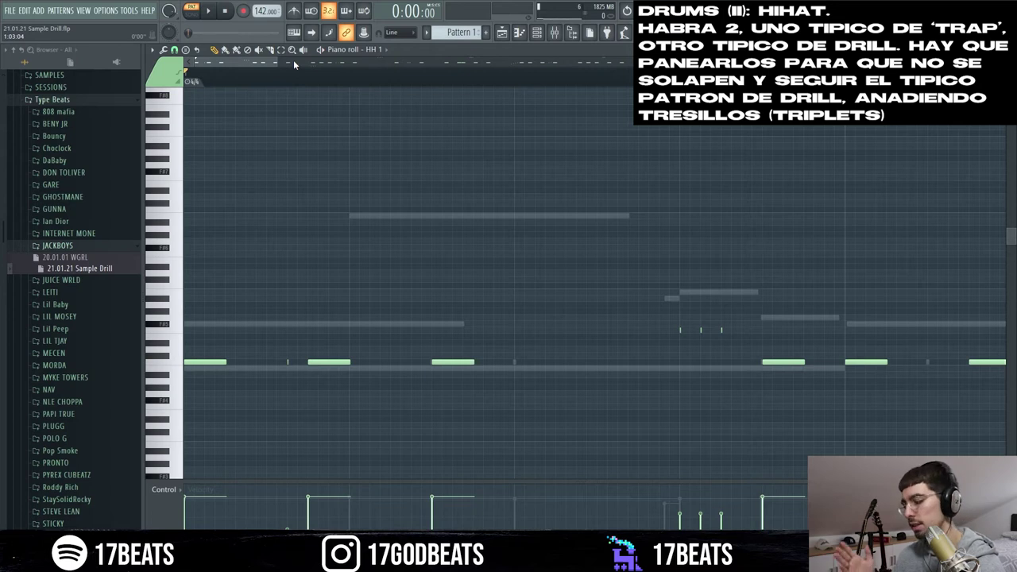
Widen the view of the HH 1 notes to the first four bars and listen to how the pattern continues
scroll(293, 59, "down", 1)
scroll(292, 61, "down", 2)
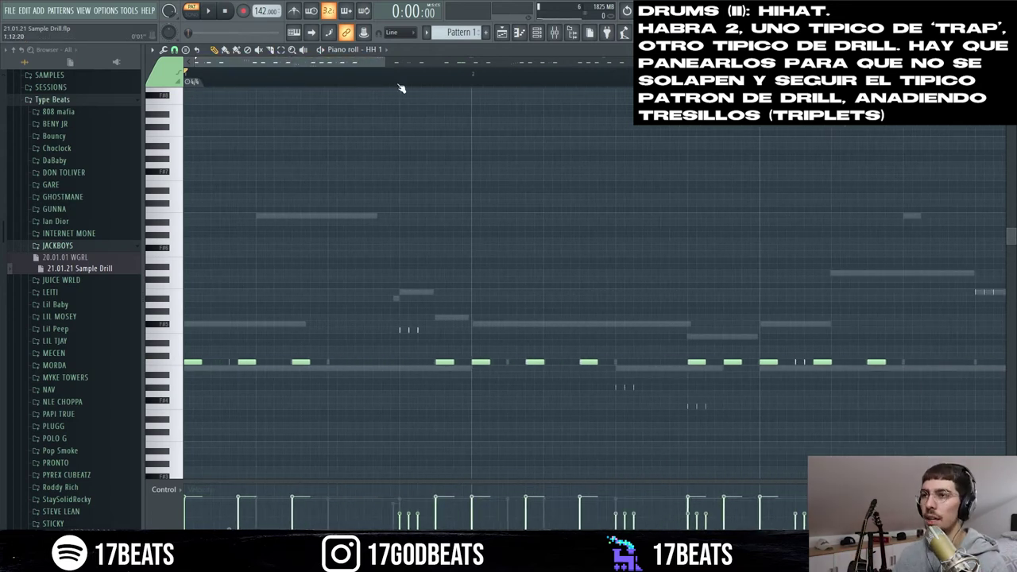
left_click_drag(388, 68, 507, 77)
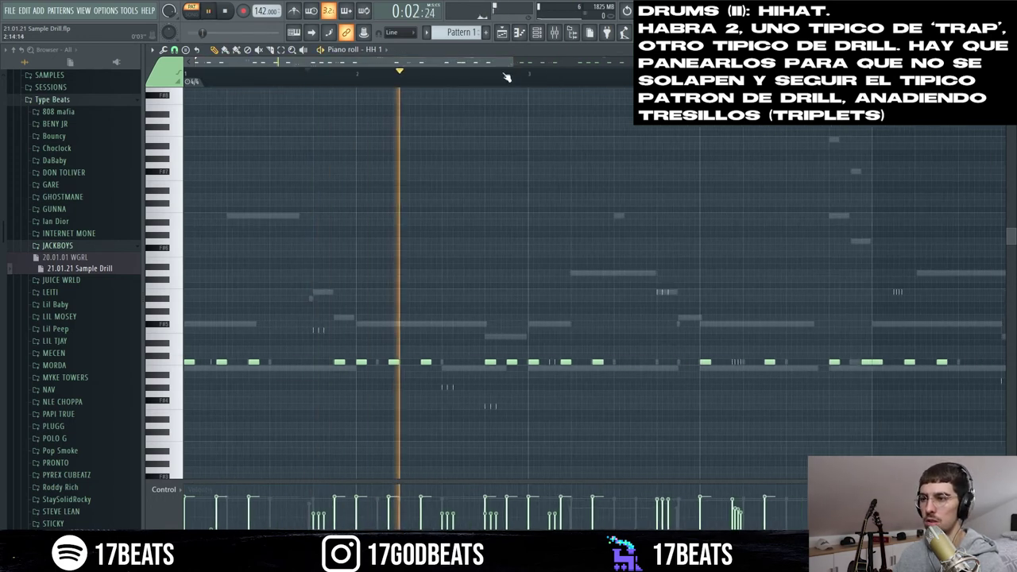
key("space")
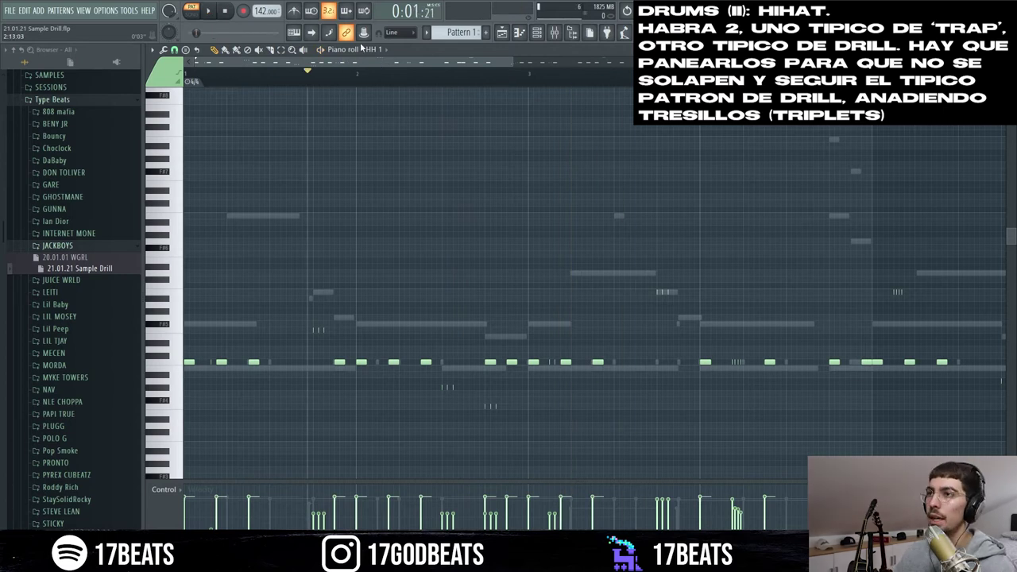
Listen to the HH 2 hi-hat with HH 1, view its sample settings and examine its notes across all eight bars
left_click(537, 33)
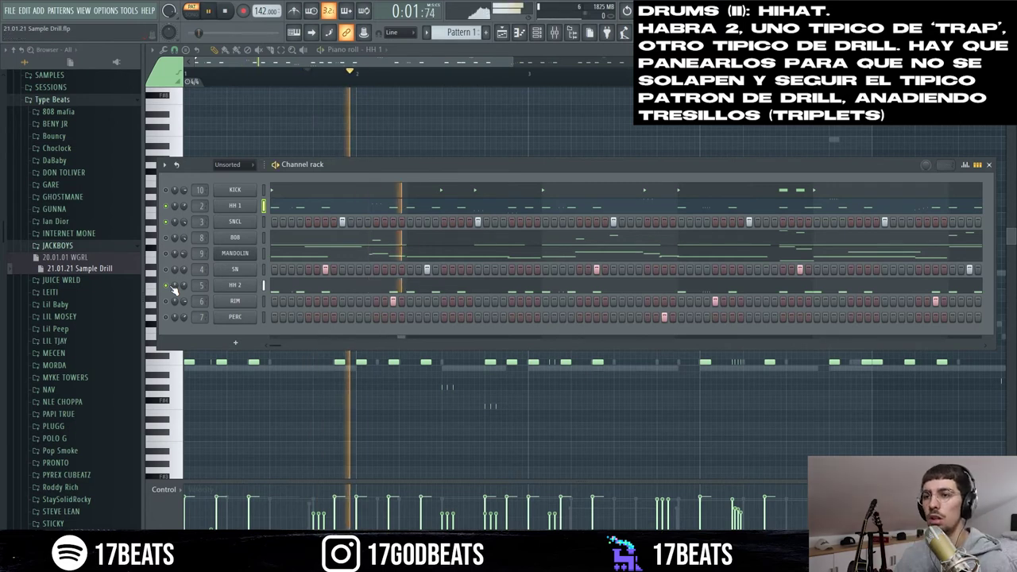
left_click(249, 290)
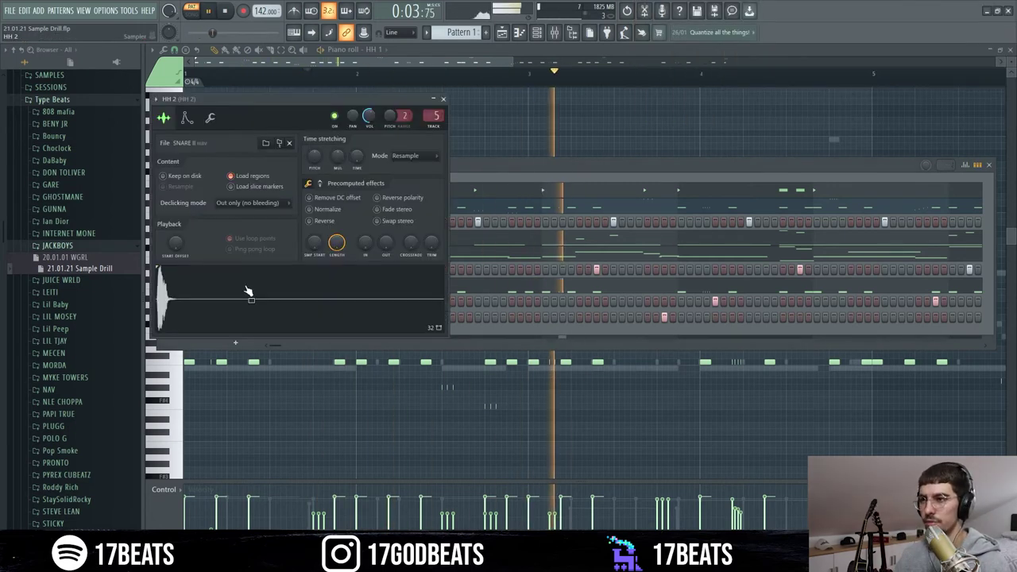
key("F7")
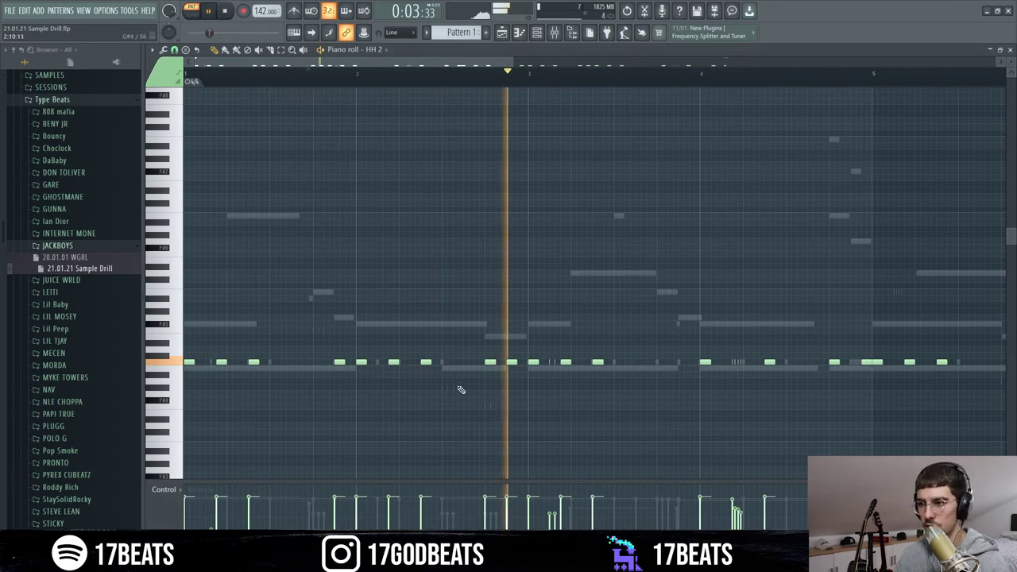
left_click_drag(485, 63, 610, 84)
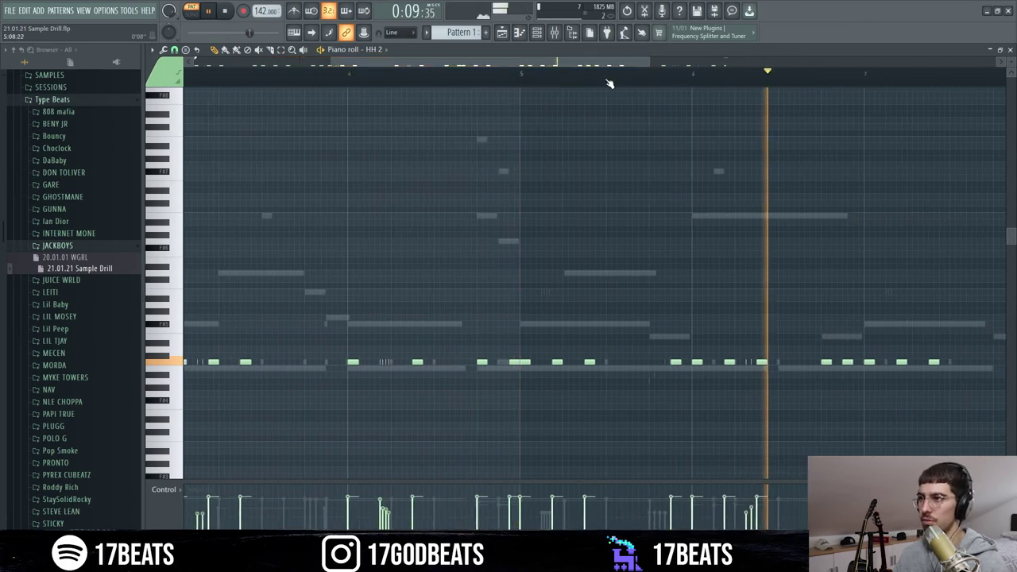
scroll(783, 357, "down", 1)
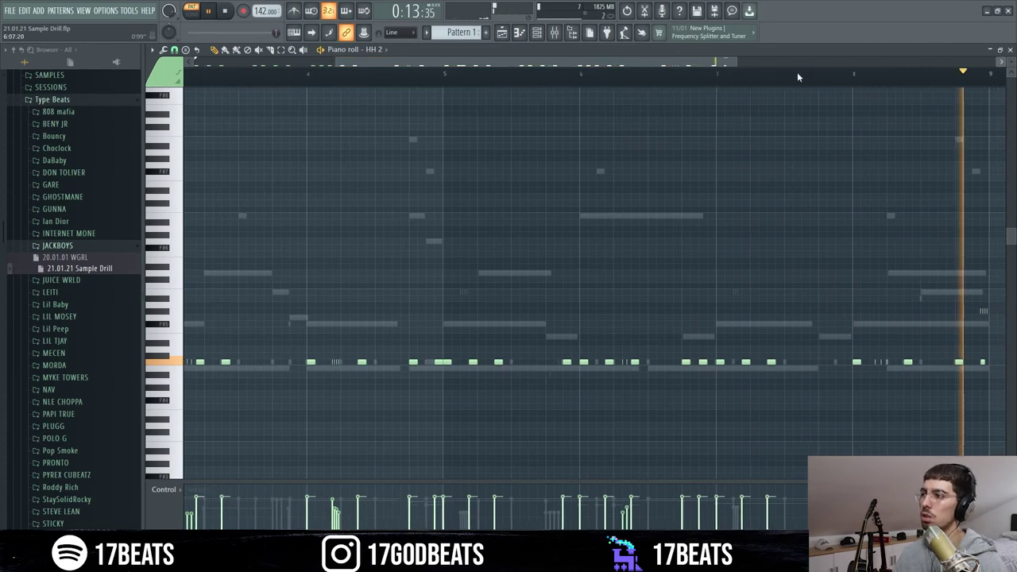
scroll(855, 63, "down", 1)
scroll(855, 63, "down", 1)
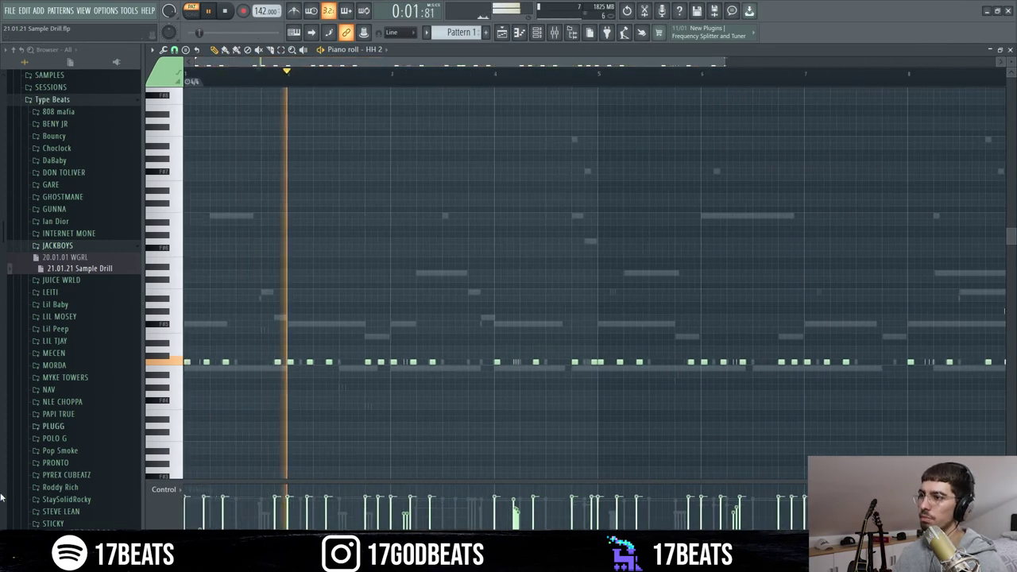
Play the SN snare along with the hi-hats and view its steps further along in the channel rack
key("F6")
key("space")
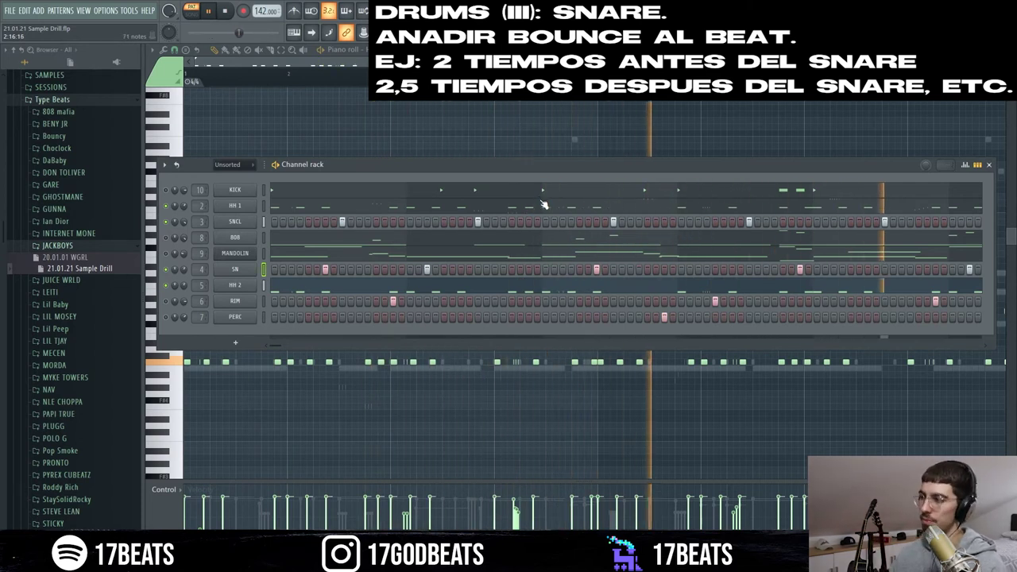
left_click_drag(274, 346, 322, 356)
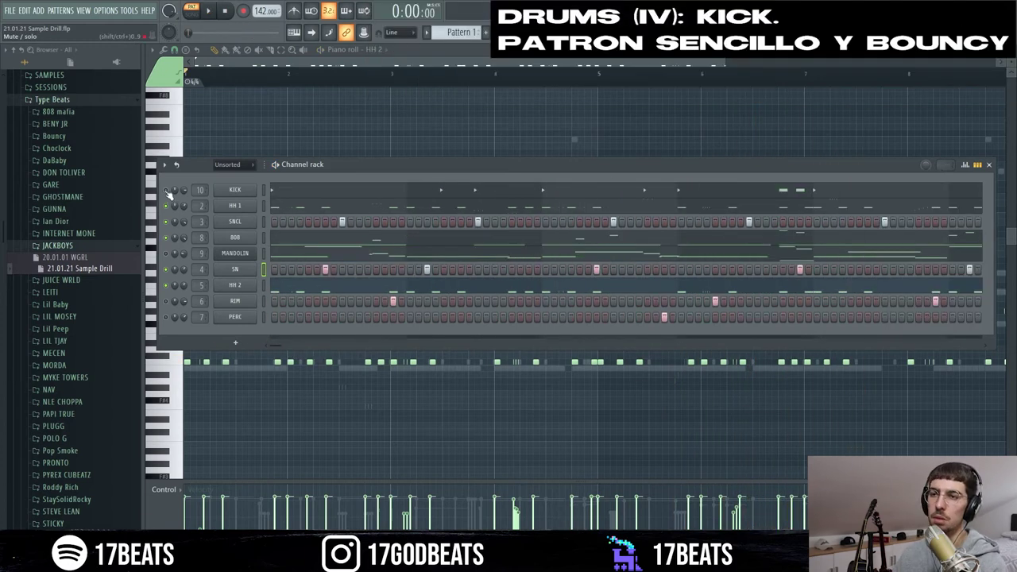
Open the KICK notes in the piano roll and play the pattern with all eight bars in view
left_click(286, 194)
key("space")
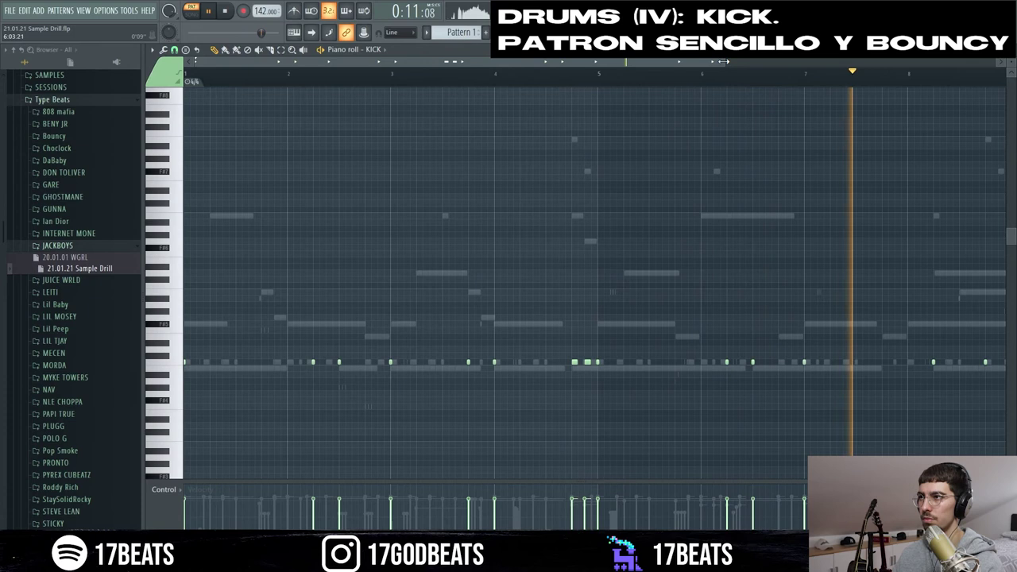
left_click_drag(727, 64, 887, 64)
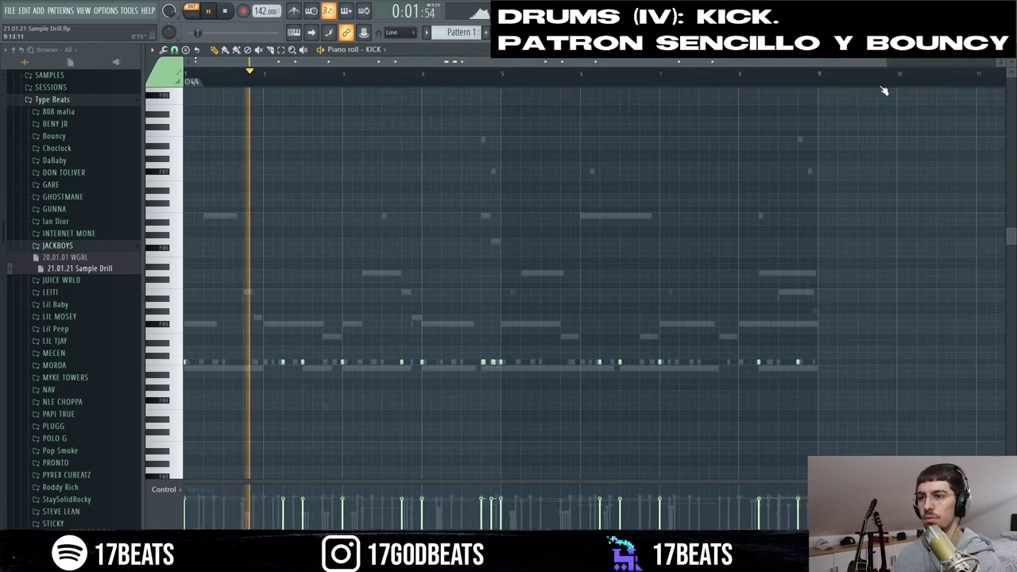
key("space")
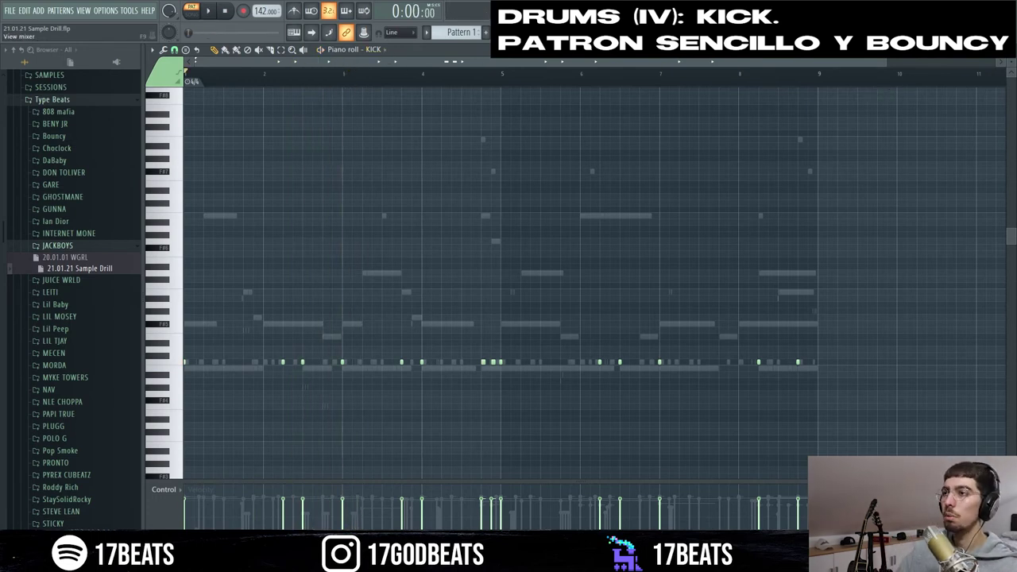
Open the 808 notes in the piano roll and view the properties of the slide note near the end of bar 1
key("F9")
key("F6")
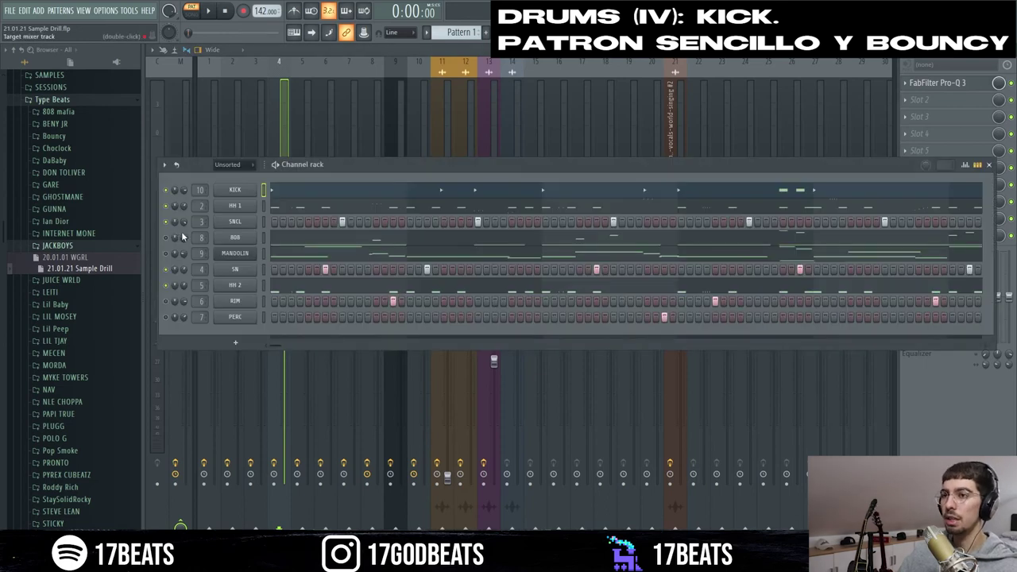
left_click(267, 237)
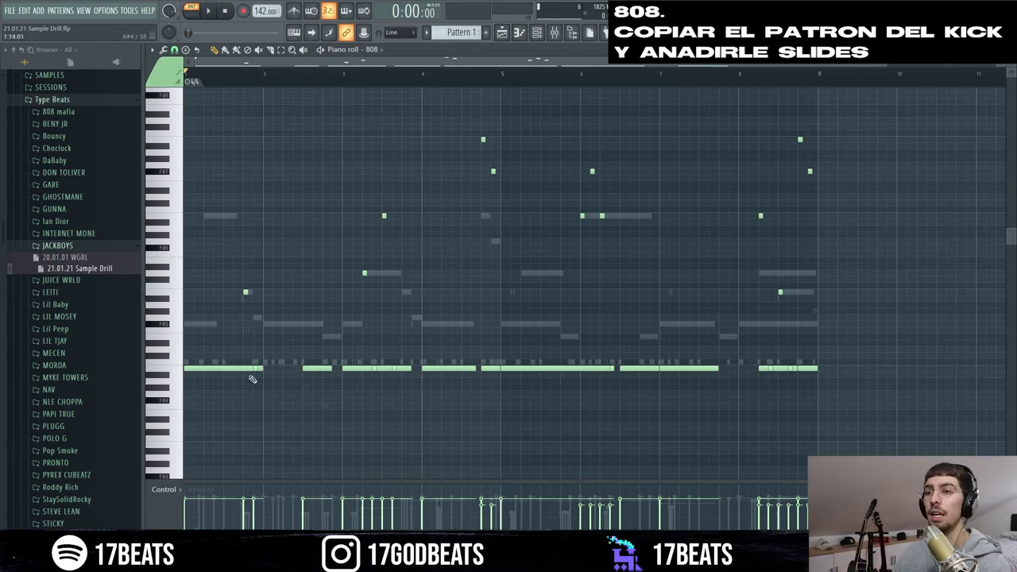
scroll(216, 86, "up", 5)
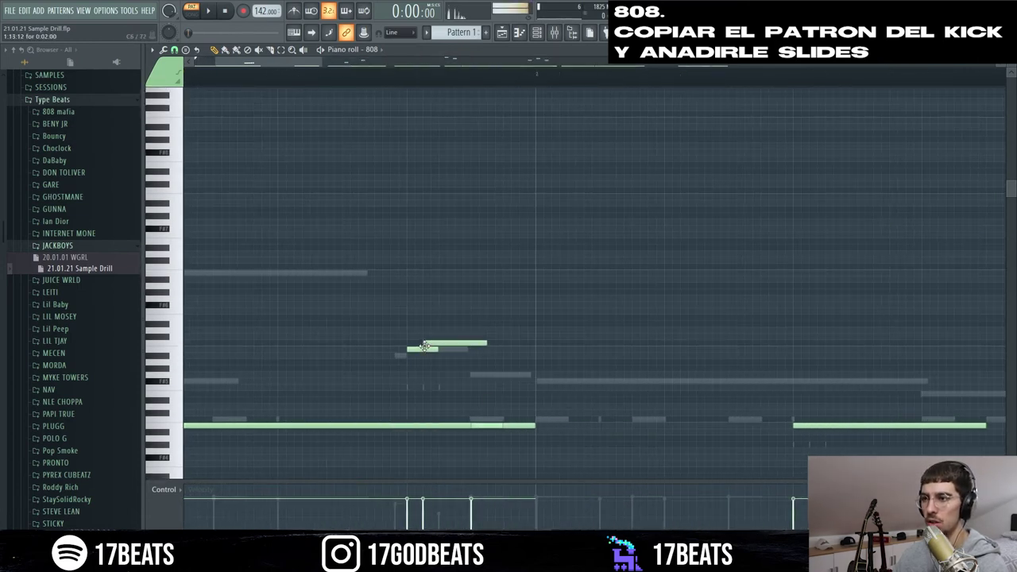
double_click(429, 350)
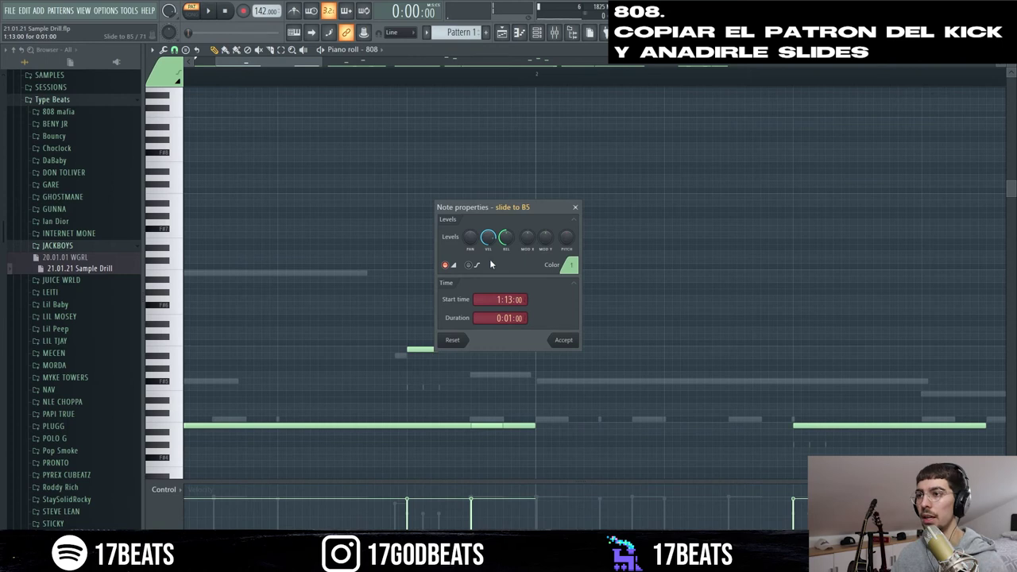
left_click(563, 340)
double_click(471, 260)
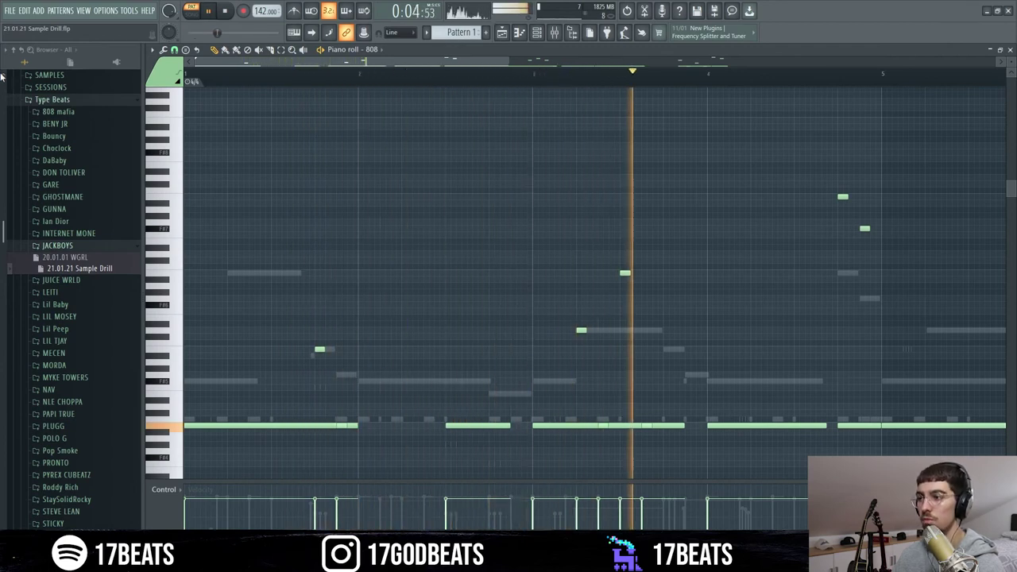
Play the full eight-bar 808 pattern, including the slides from the end of bar 4 onward
left_click_drag(503, 60, 810, 106)
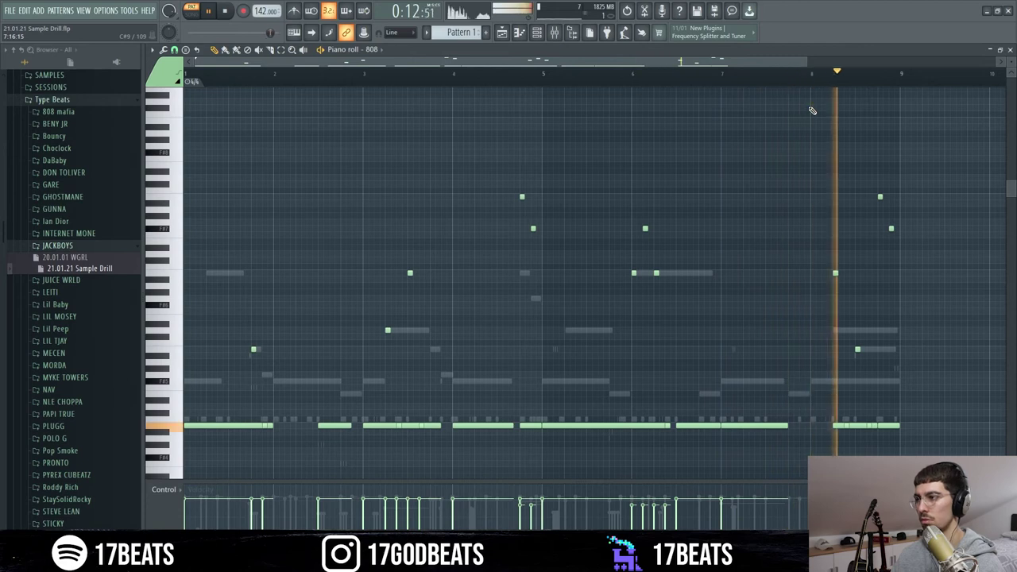
key("space")
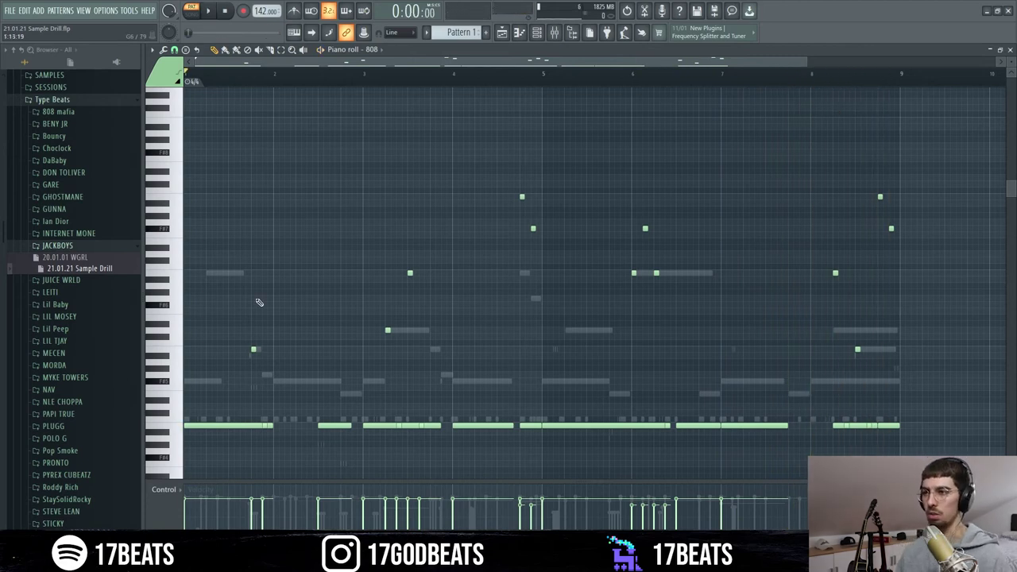
key("space")
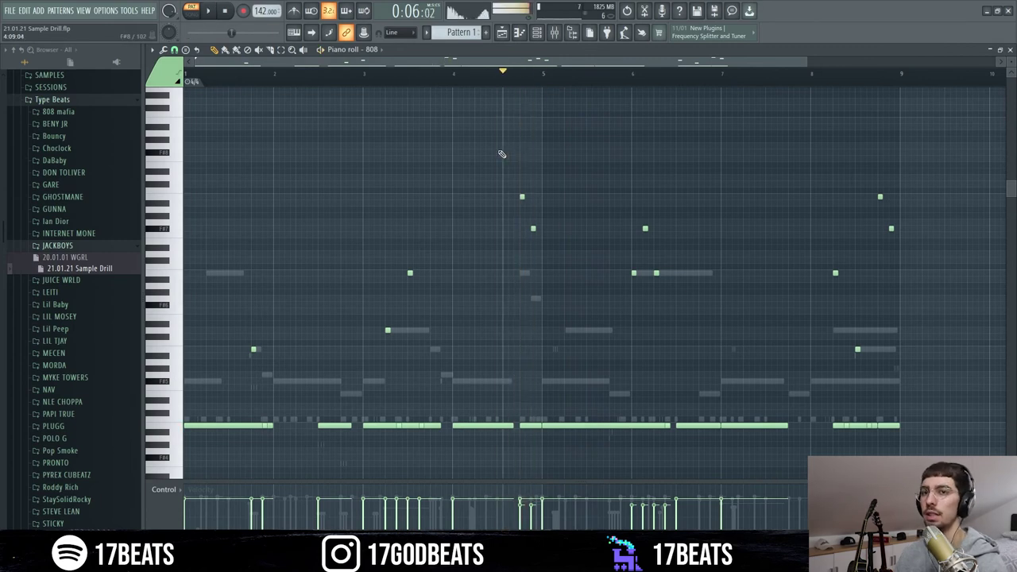
key("space")
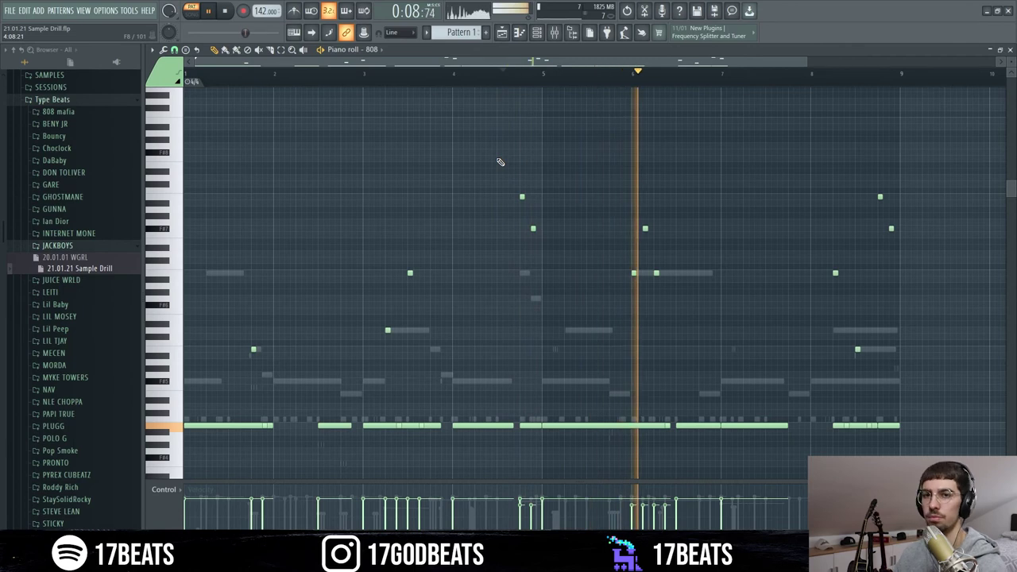
key("space")
View the sample settings of the RIM and PERC percussion channels
key("F6")
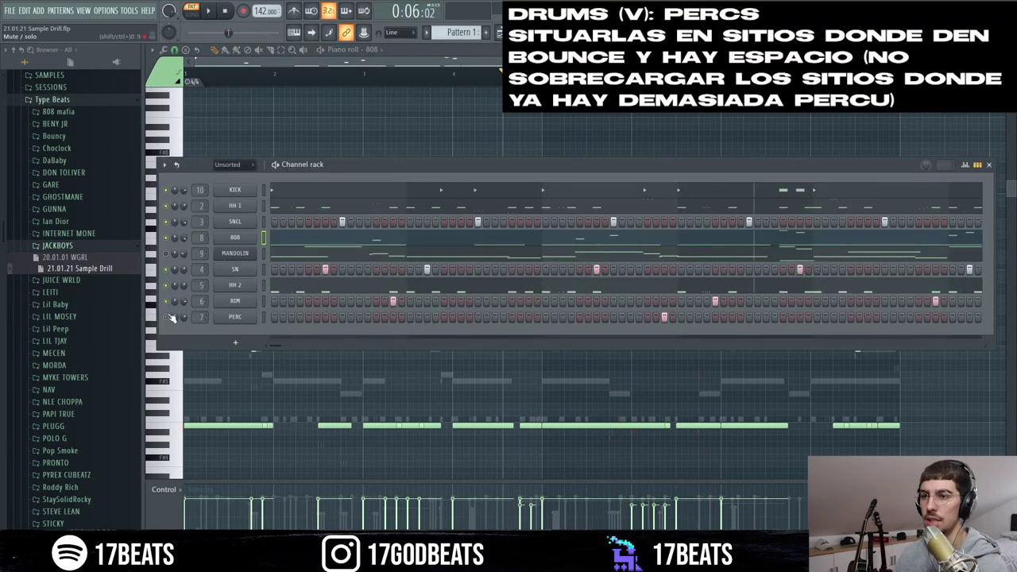
left_click(238, 301)
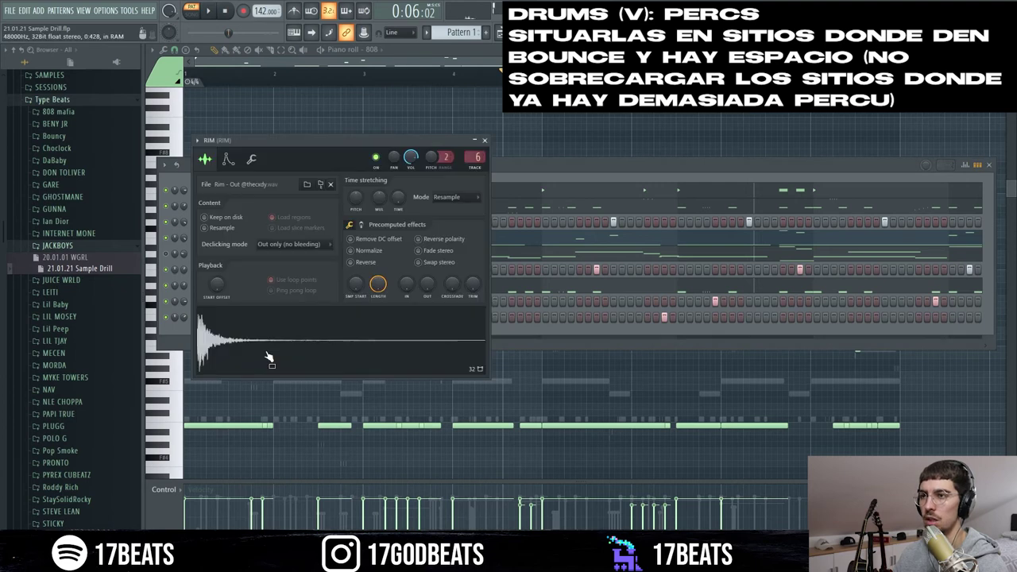
left_click(485, 140)
left_click(234, 318)
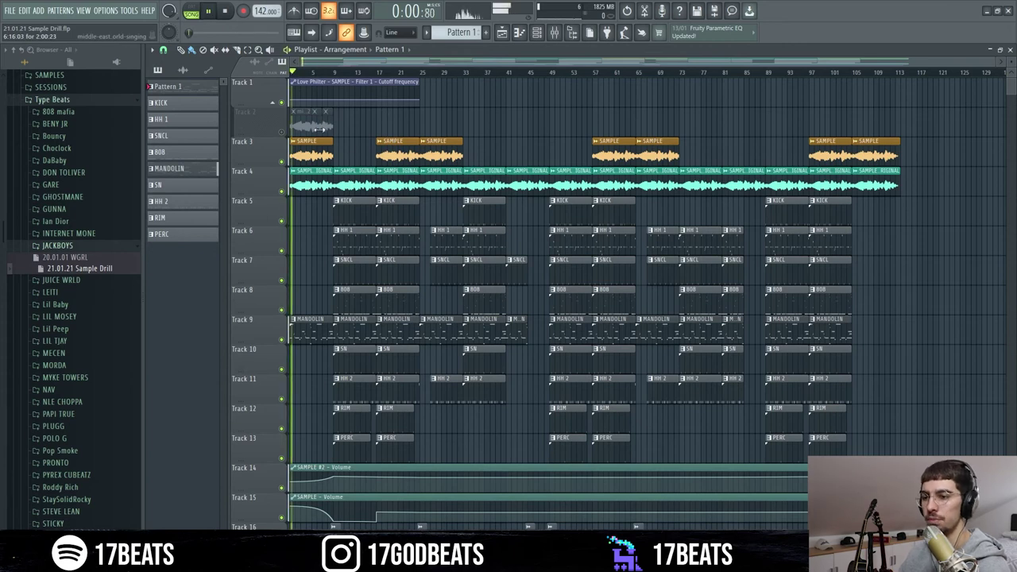
Play the arrangement in the playlist and view the settings of the SHOTTA sample placed at bar 9
scroll(404, 364, "down", 1)
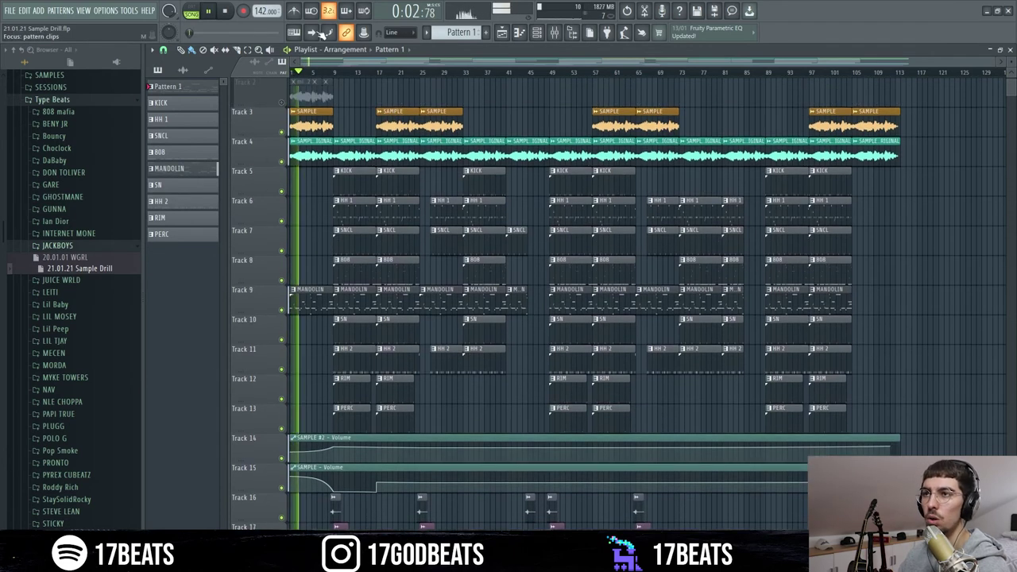
scroll(344, 488, "up", 6)
scroll(344, 488, "down", 1)
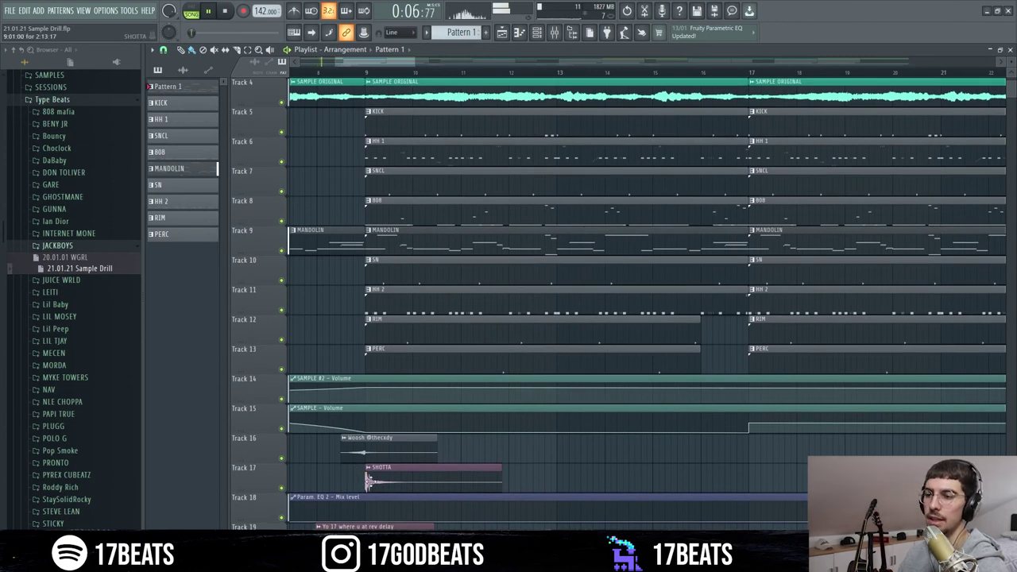
double_click(380, 477)
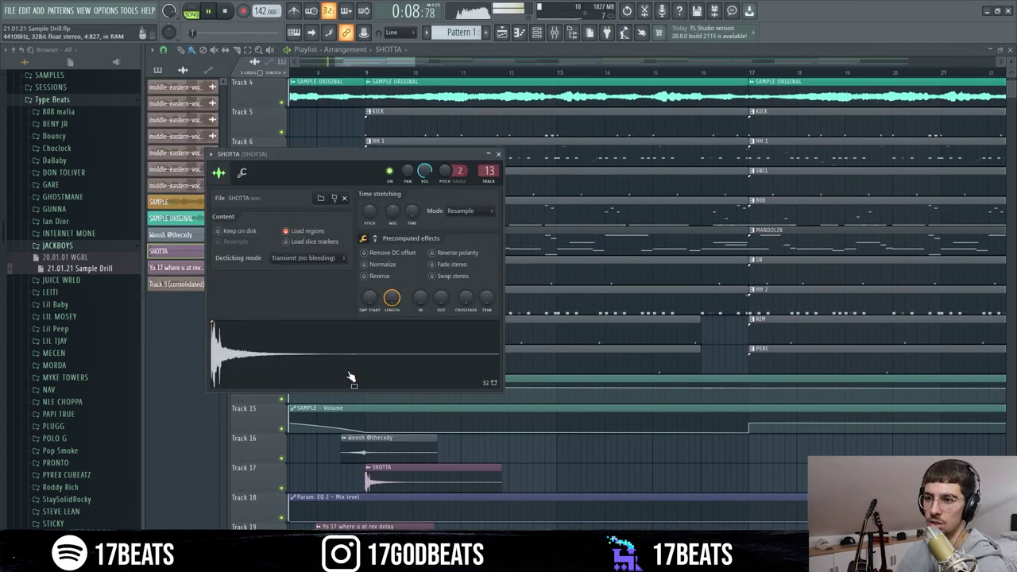
left_click(499, 154)
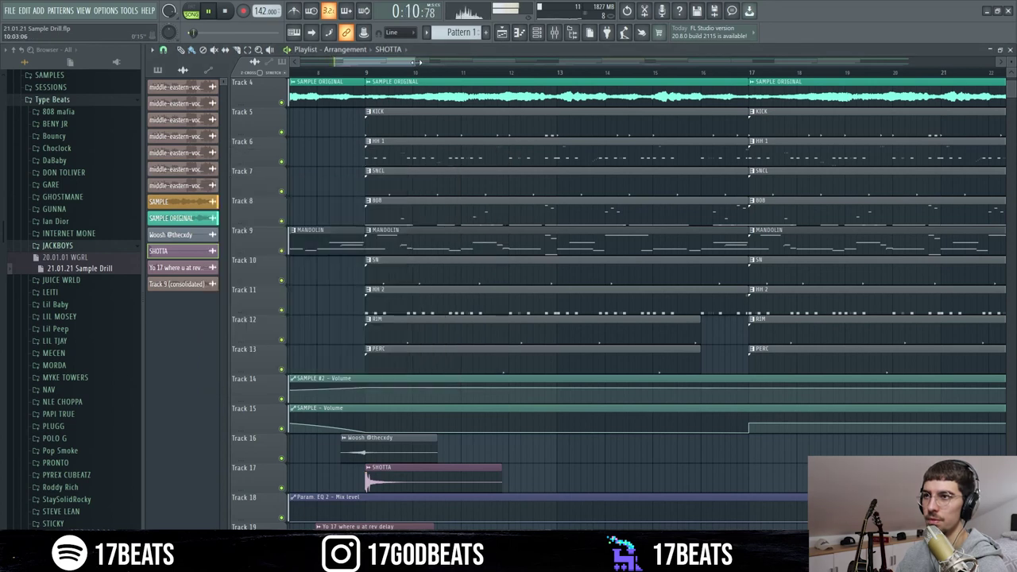
Review the song structure in the playlist, playing the sections that start at bars 33 and 41
scroll(496, 148, "down", 5)
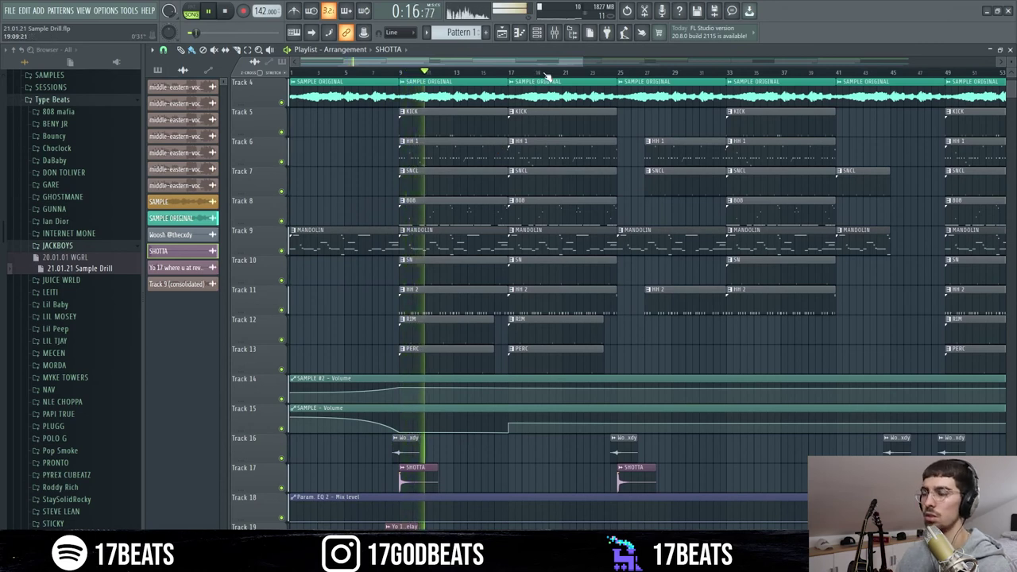
scroll(547, 76, "down", 2)
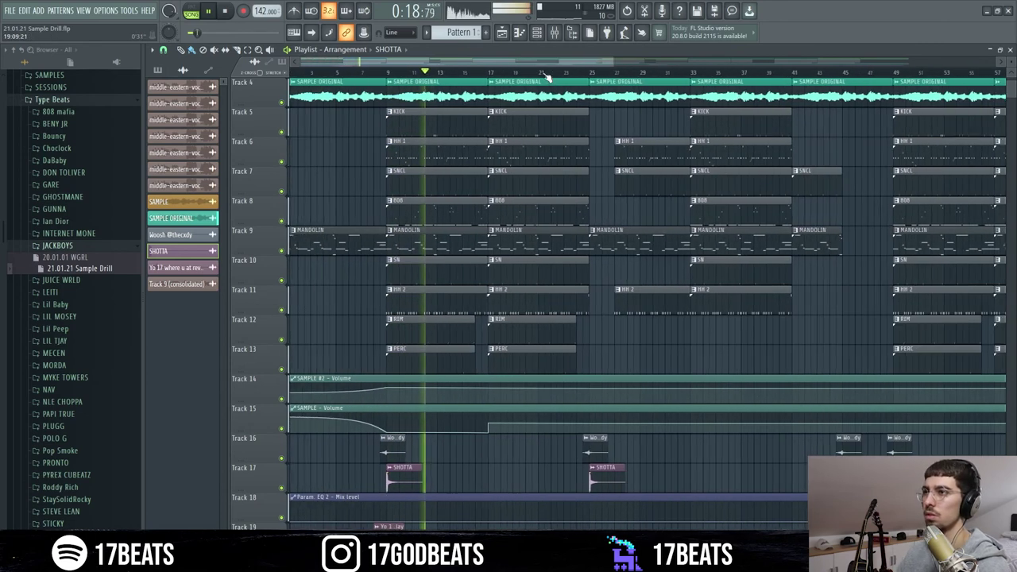
scroll(624, 195, "up", 2)
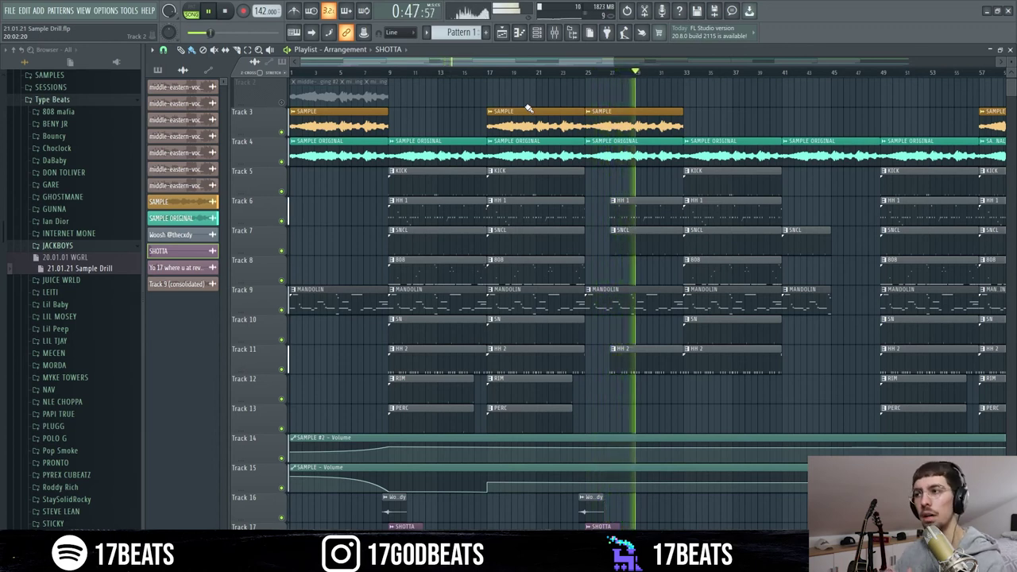
left_click(682, 72)
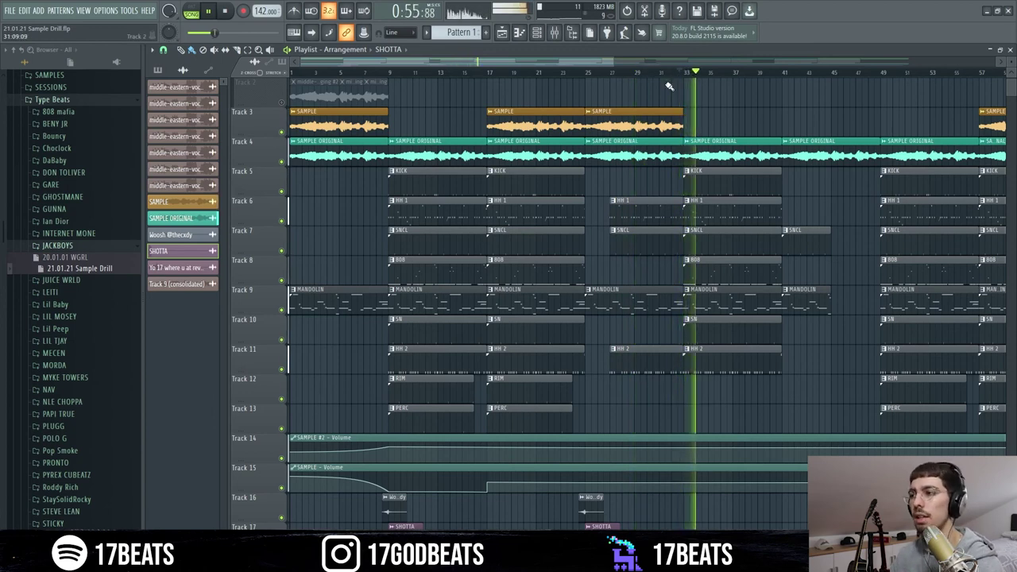
left_click(784, 74)
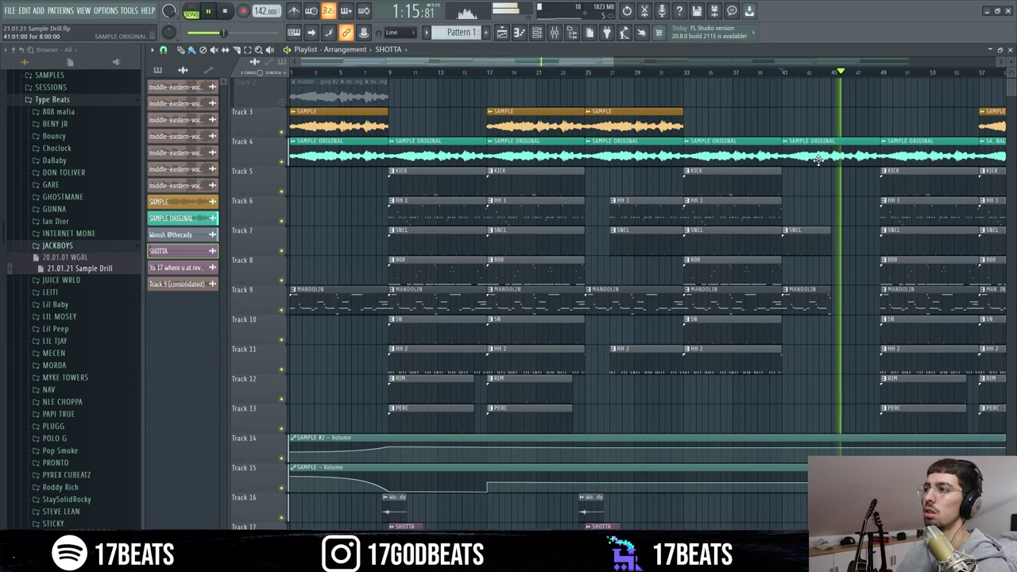
Examine the effect samples and the Param. EQ 2 mix level automation leading into bar 49, and stop playback
scroll(819, 162, "down", 4)
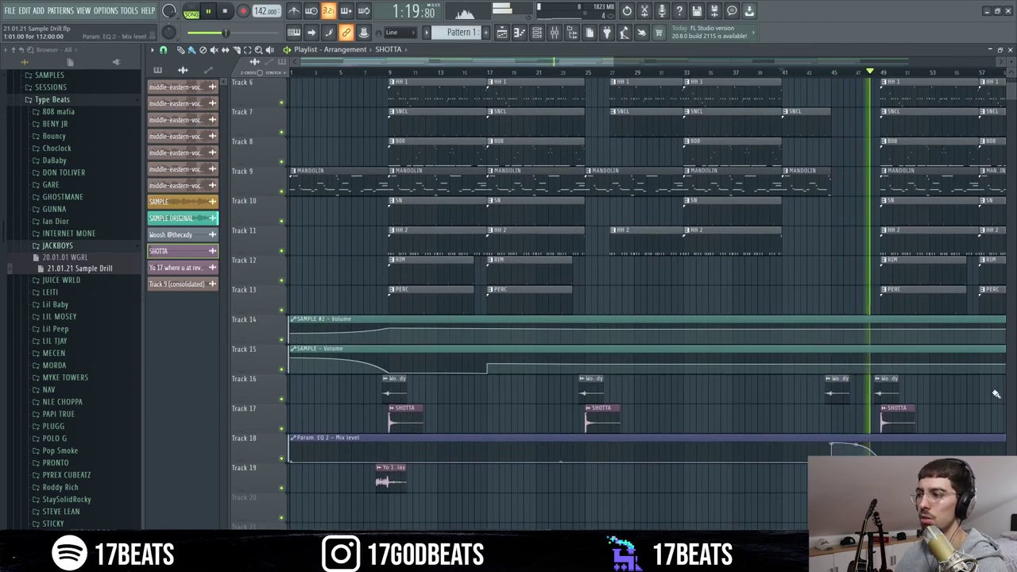
scroll(854, 74, "down", 2)
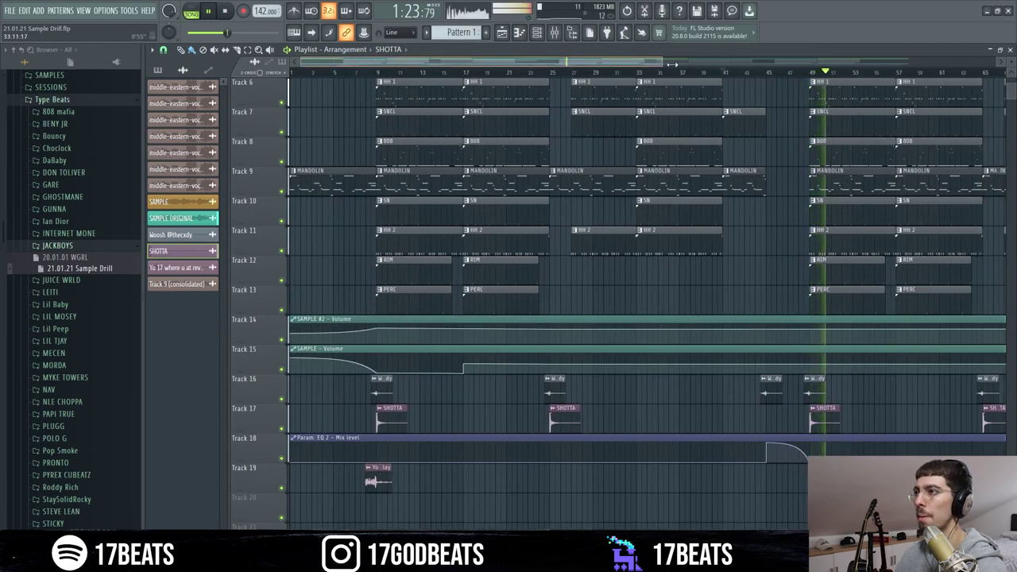
scroll(653, 72, "down", 2)
scroll(557, 238, "up", 1)
key("space")
Play the arrangement from bar 45 through the filtered transition into the section at bar 49
scroll(556, 238, "down", 1)
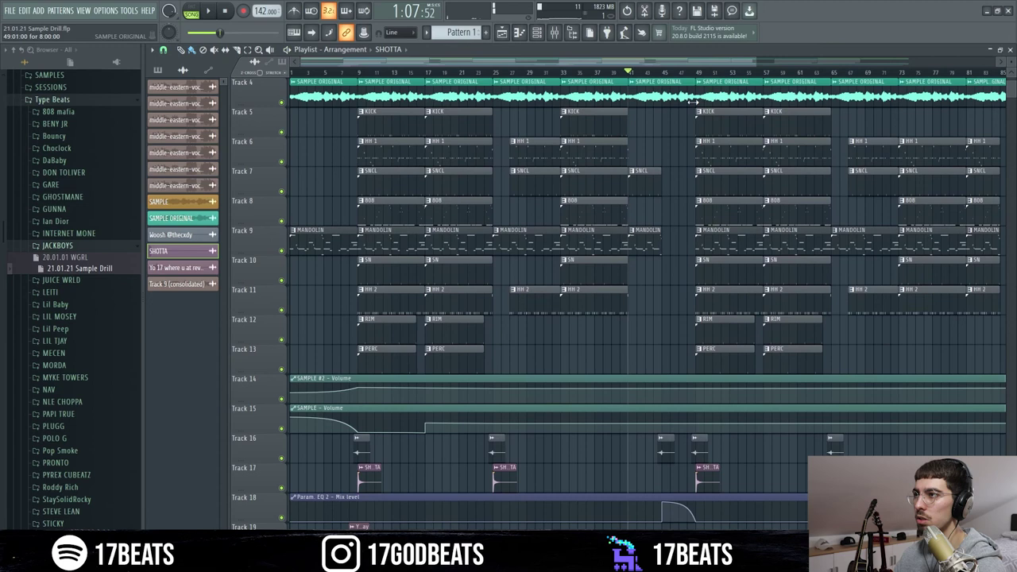
left_click(660, 72)
key("space")
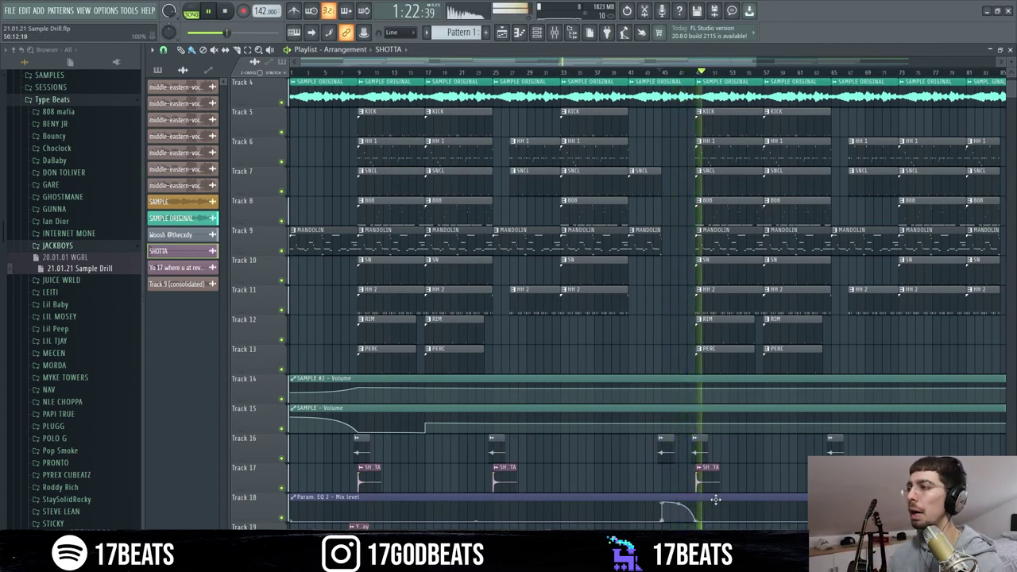
scroll(795, 111, "up", 2)
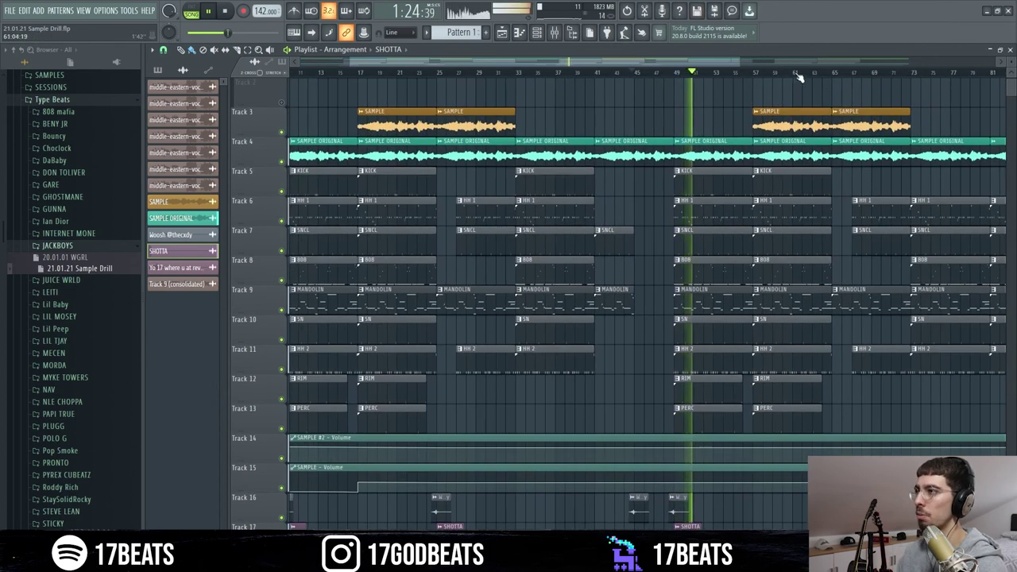
Play the sections at bars 65 and 81, and view the Param. EQ 2 mix level automation around bar 85
scroll(719, 75, "down", 2)
left_click(713, 72)
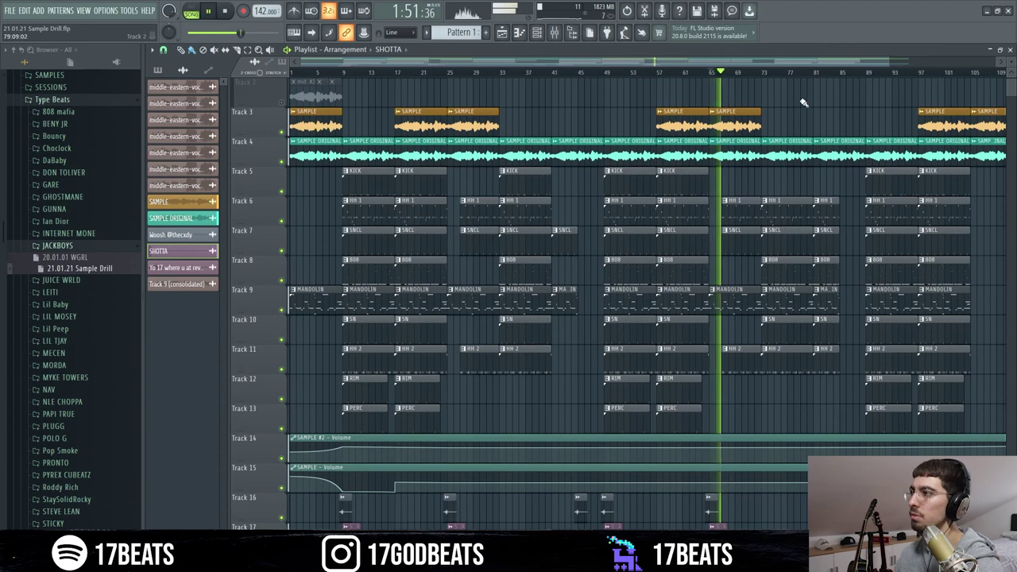
left_click(815, 72)
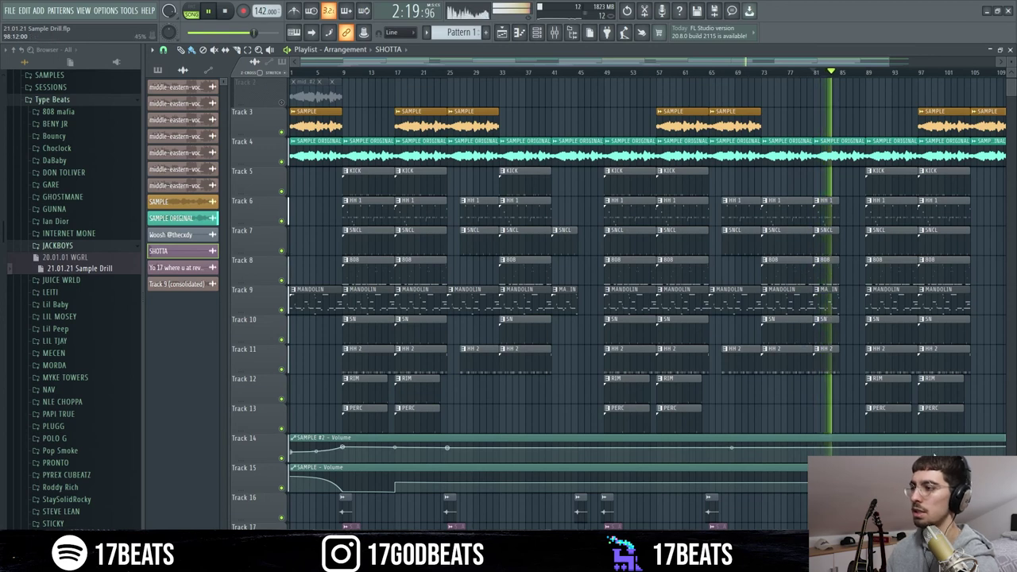
scroll(853, 437, "down", 1)
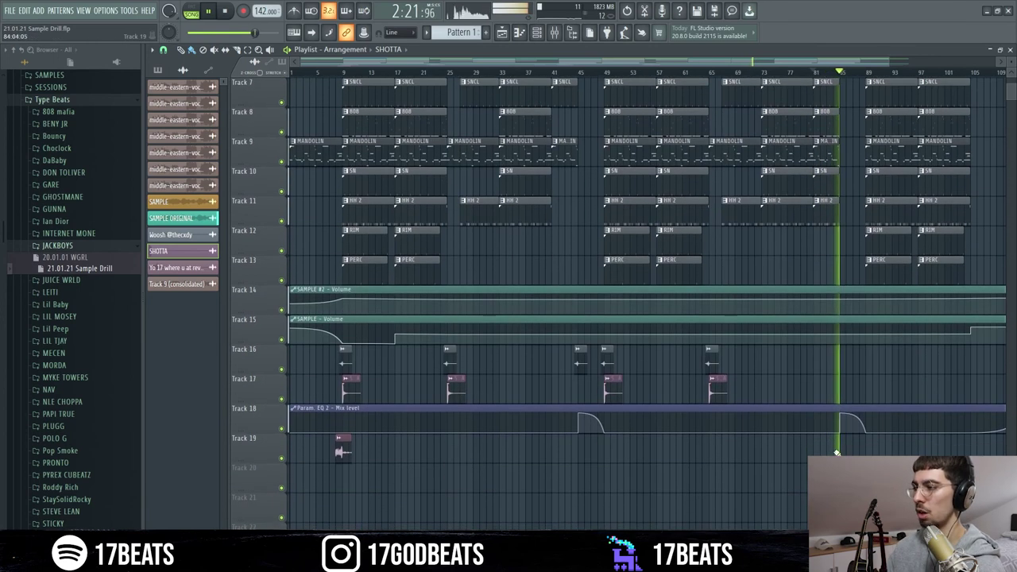
scroll(893, 74, "up", 1)
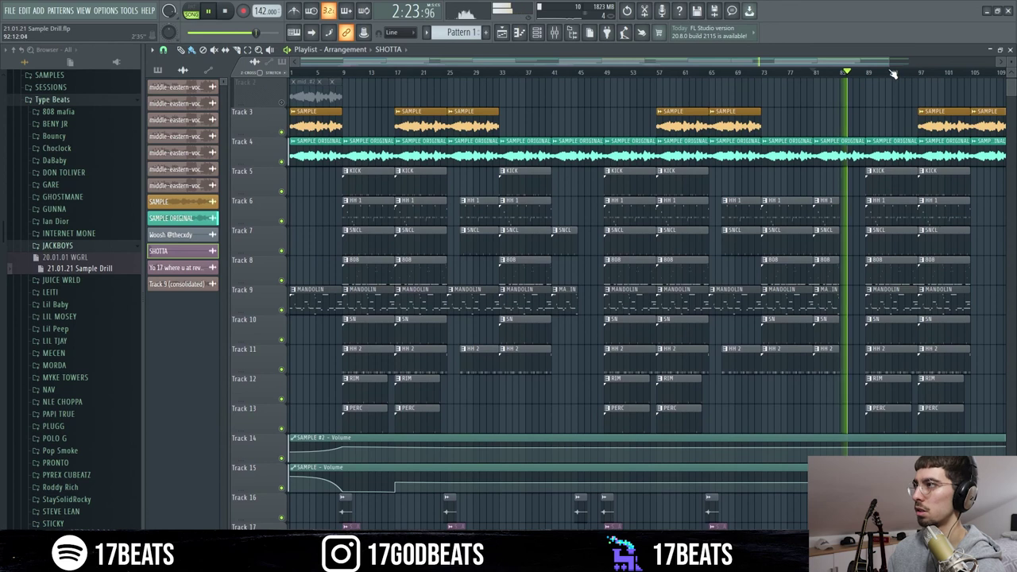
View the whole arrangement, play the closing section from about bar 103, and stop playback
scroll(890, 60, "down", 2)
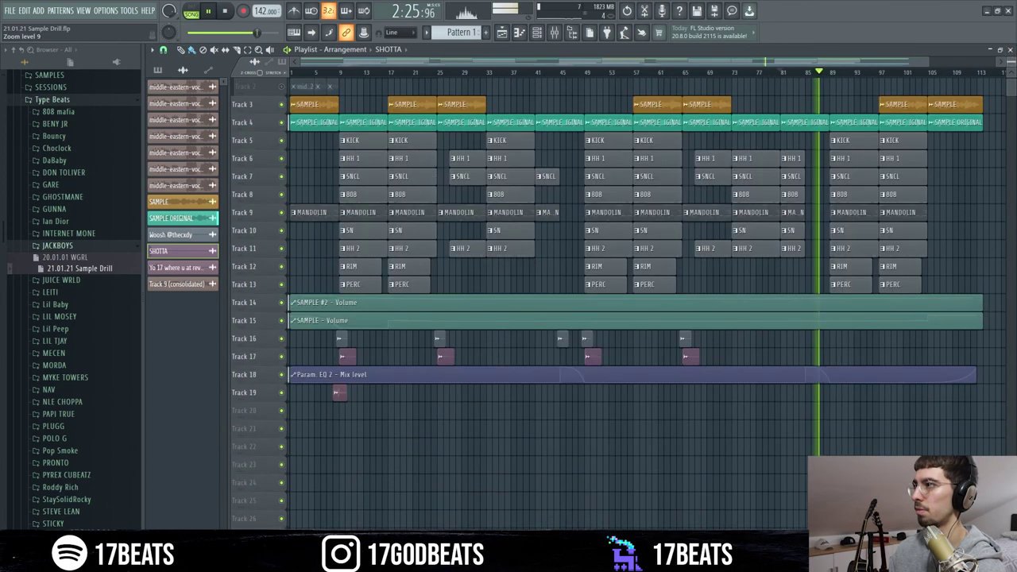
scroll(1006, 66, "up", 2)
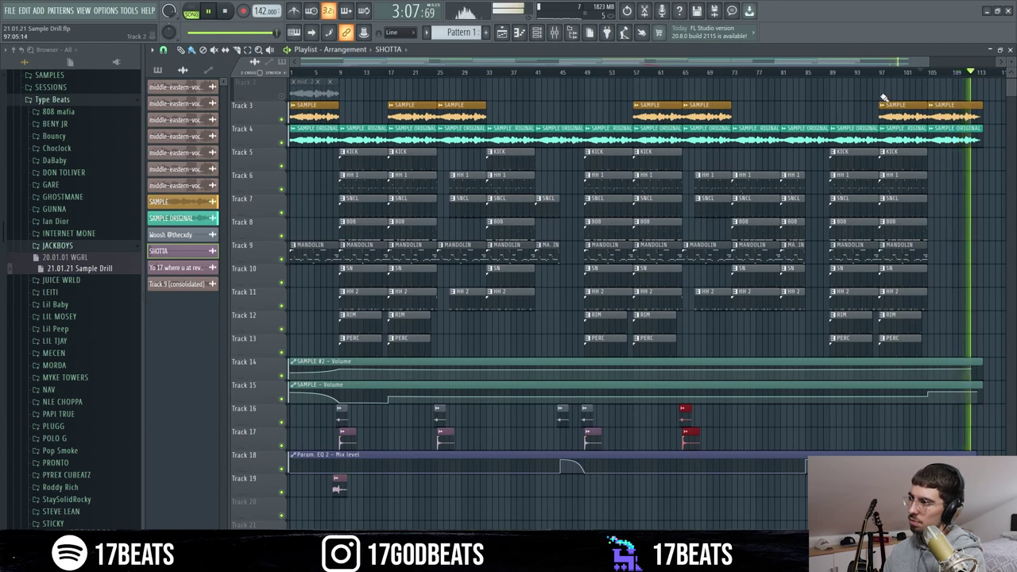
key("space")
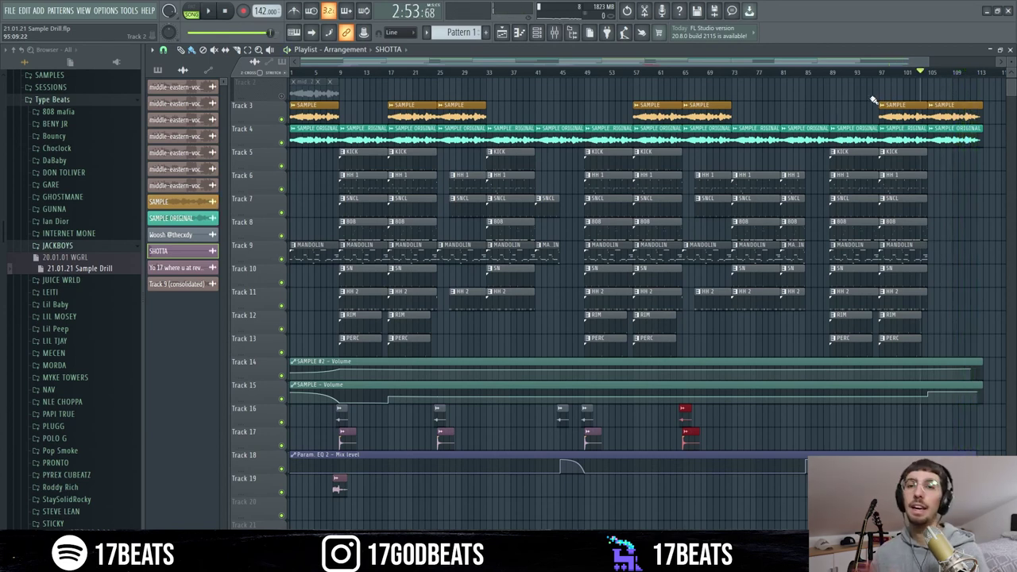